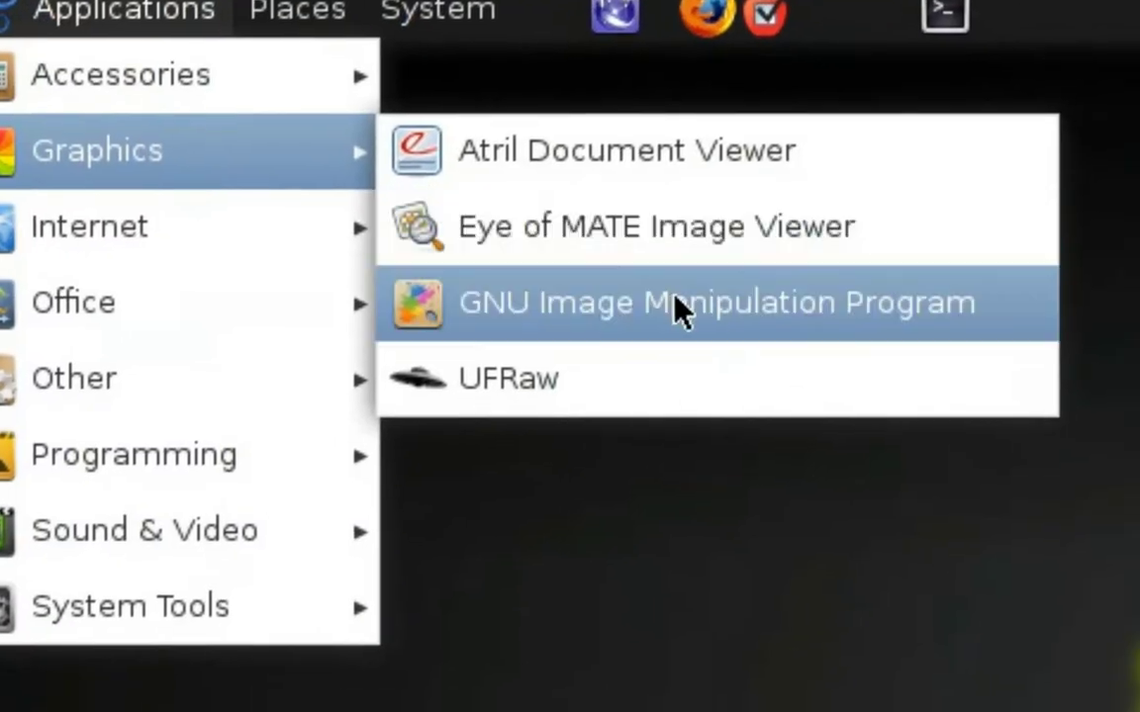
Launch GIMP, then open the Wikipedia file page for Dimpled_appearance_of_cellulite.jpg.
click(723, 321)
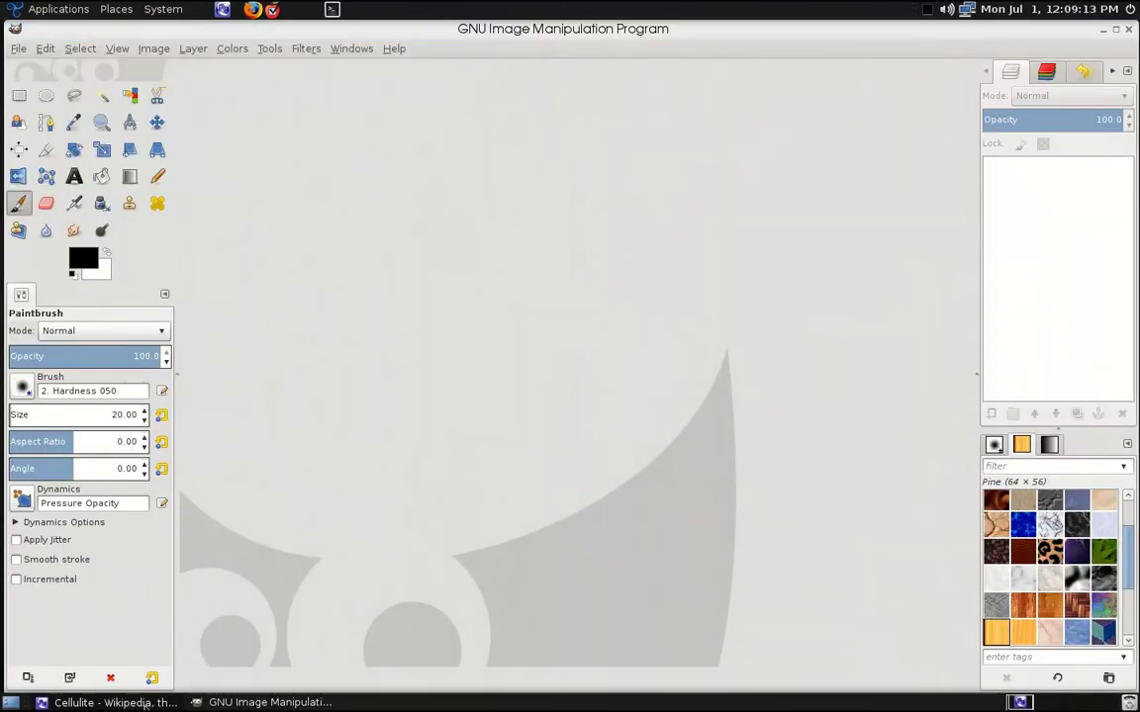
click(147, 703)
click(1019, 367)
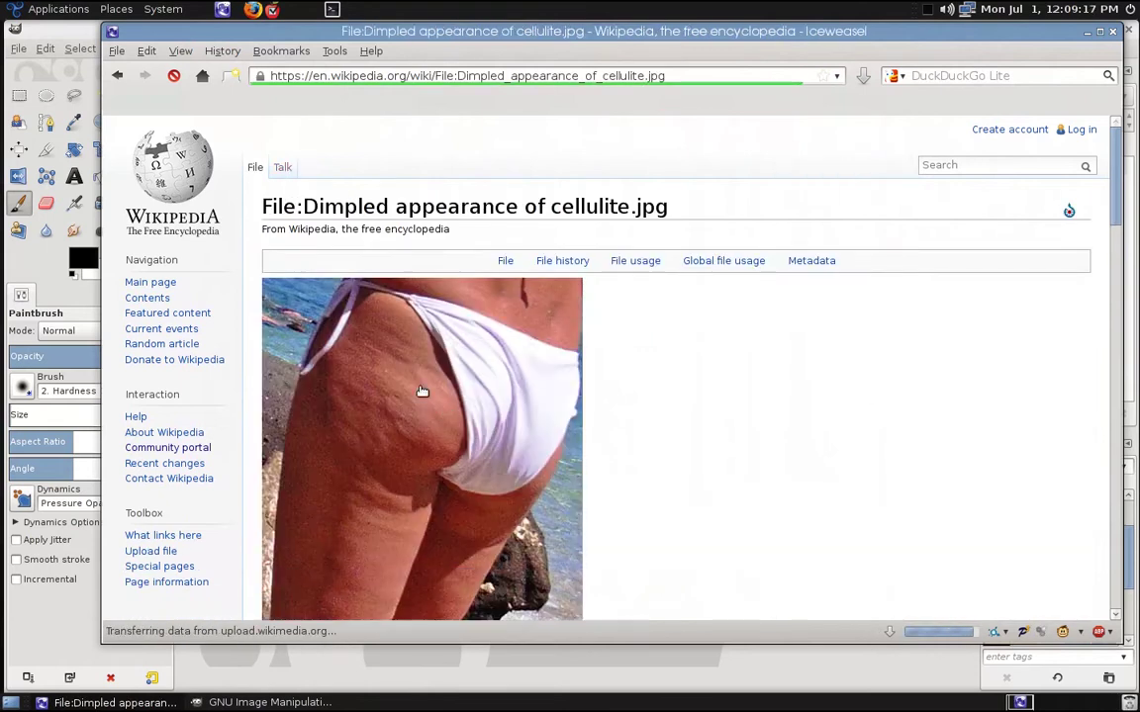
Copy the full-size 540 × 800 cellulite photo to the clipboard and return to GIMP.
click(419, 384)
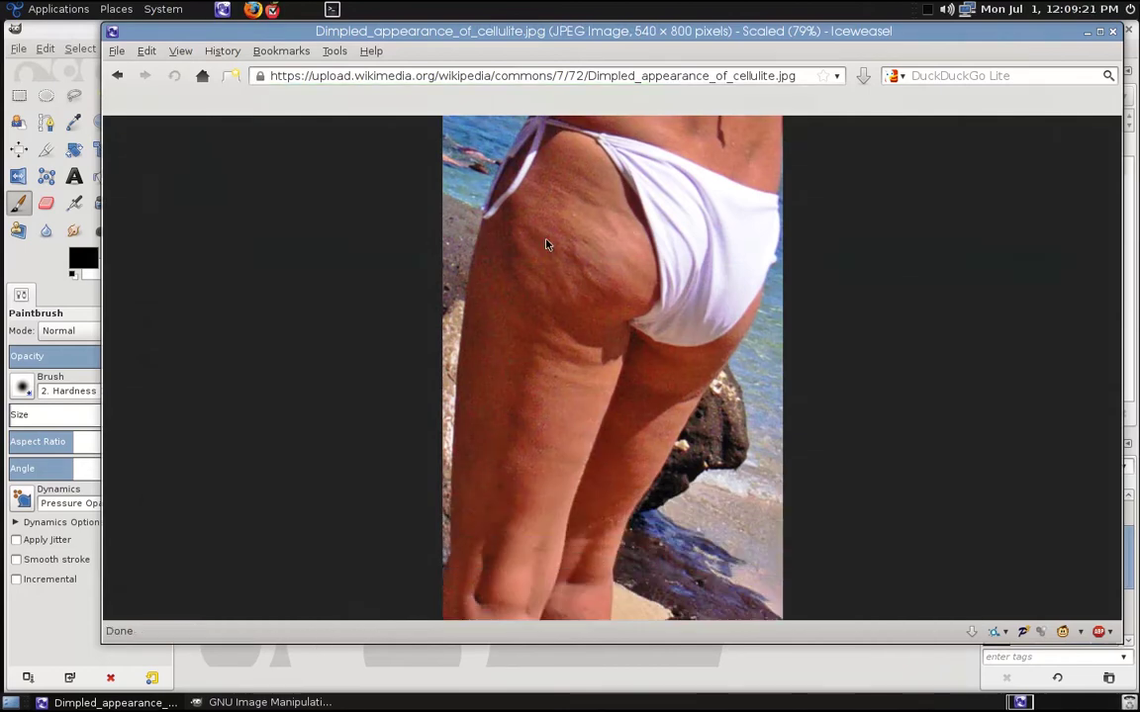
right_click(545, 240)
click(599, 117)
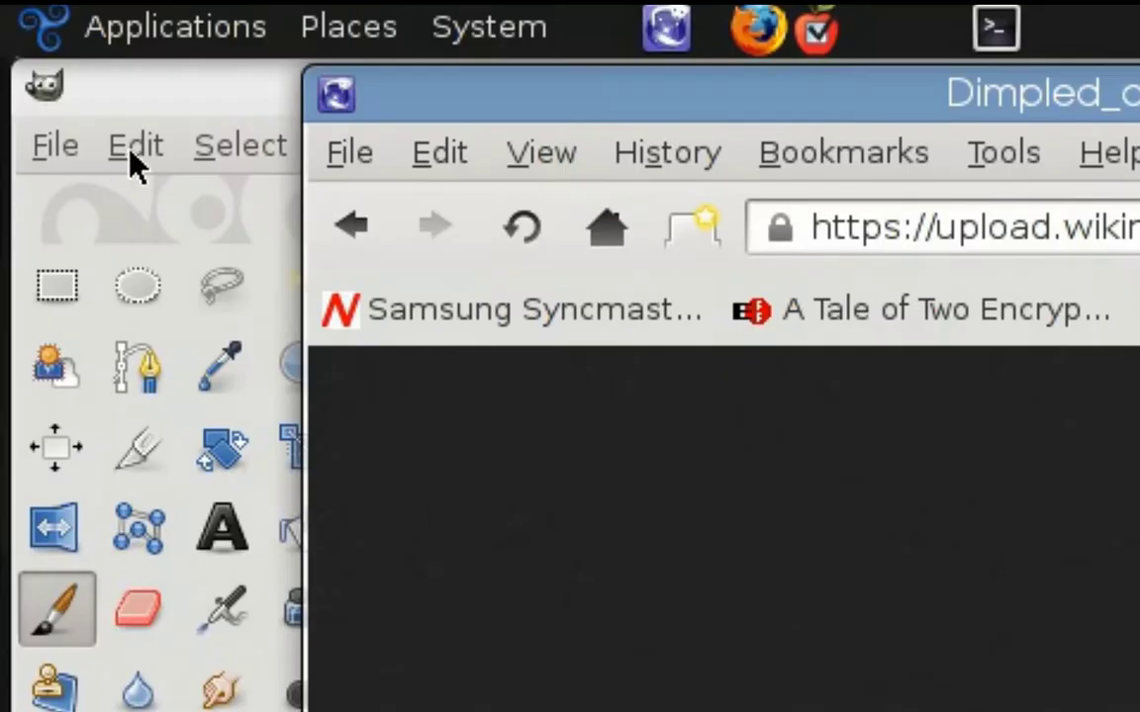
click(132, 150)
Paste the copied photo as a new image and view it at 100%.
click(368, 626)
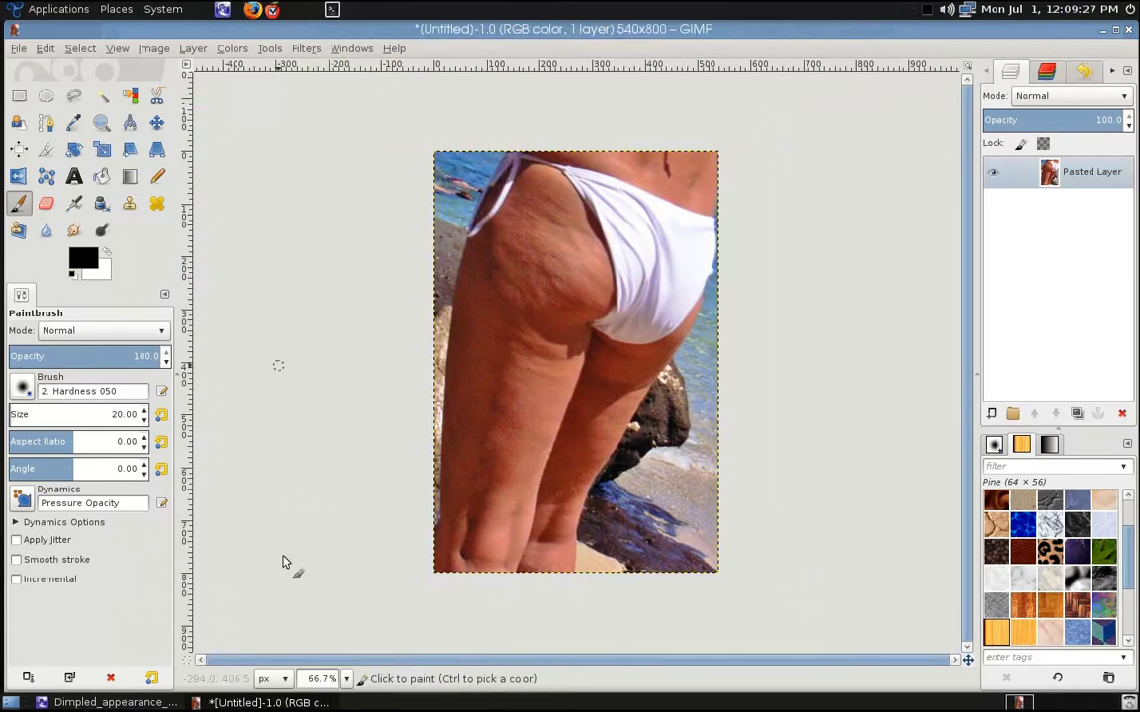
click(347, 679)
click(337, 571)
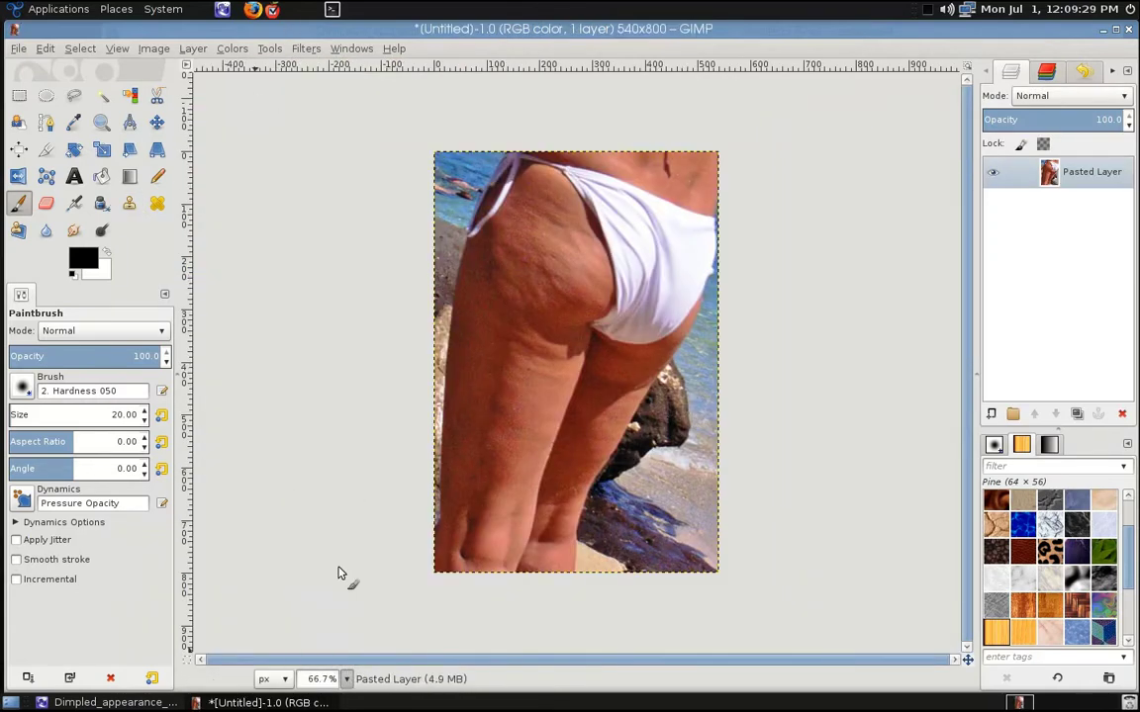
Run Wavelet decompose with 5 scales and leave only Wavelet scale 3 visible.
click(300, 49)
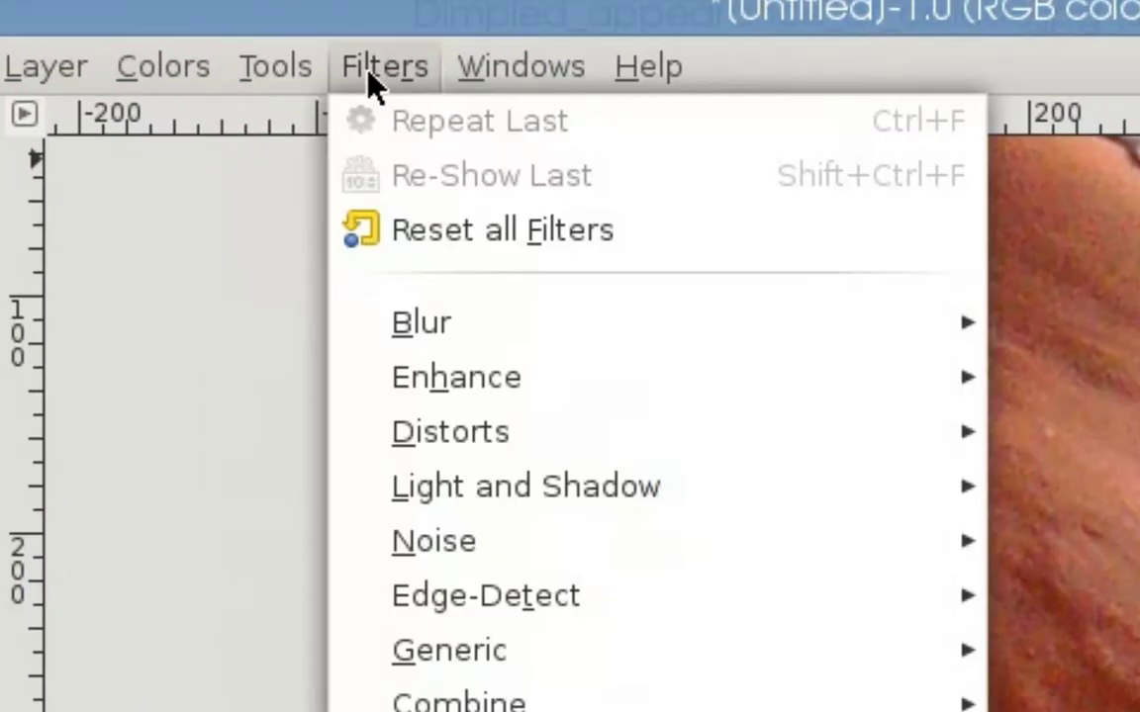
mouse_move(151, 264)
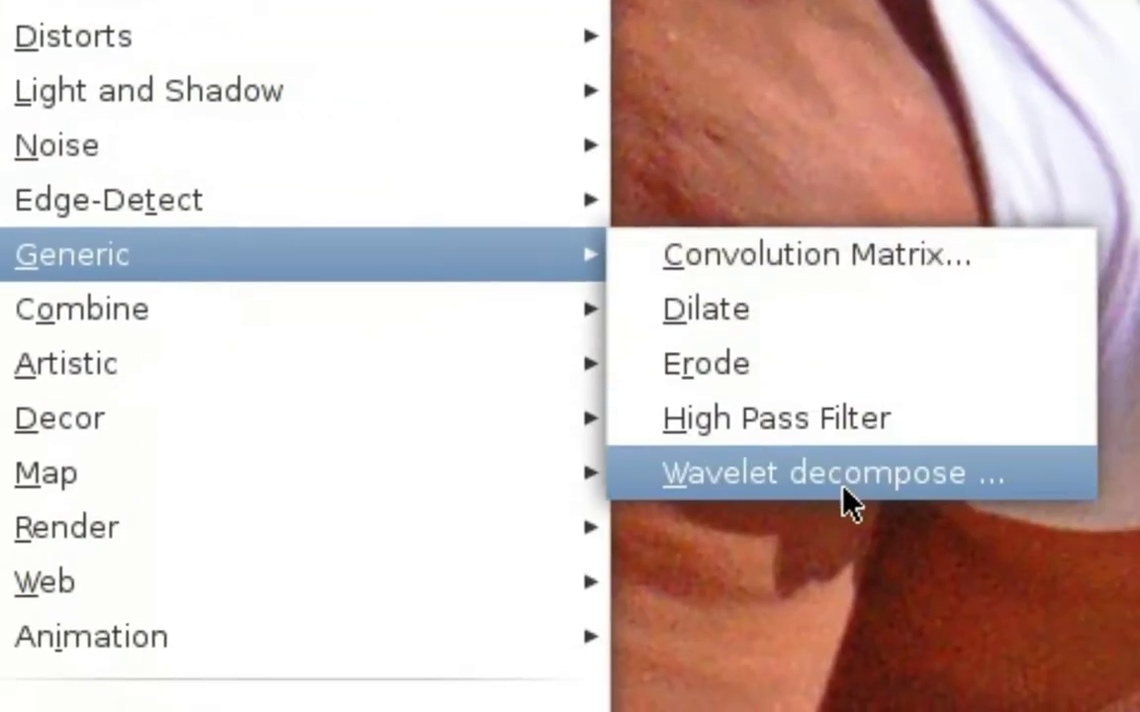
click(849, 505)
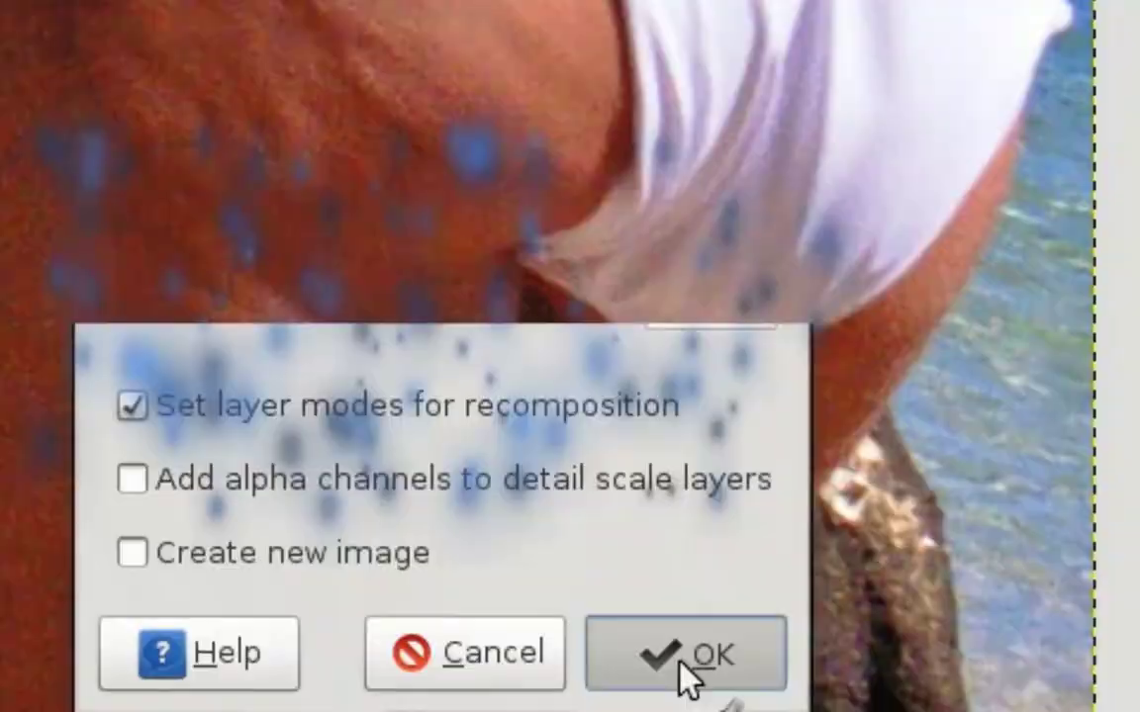
click(682, 665)
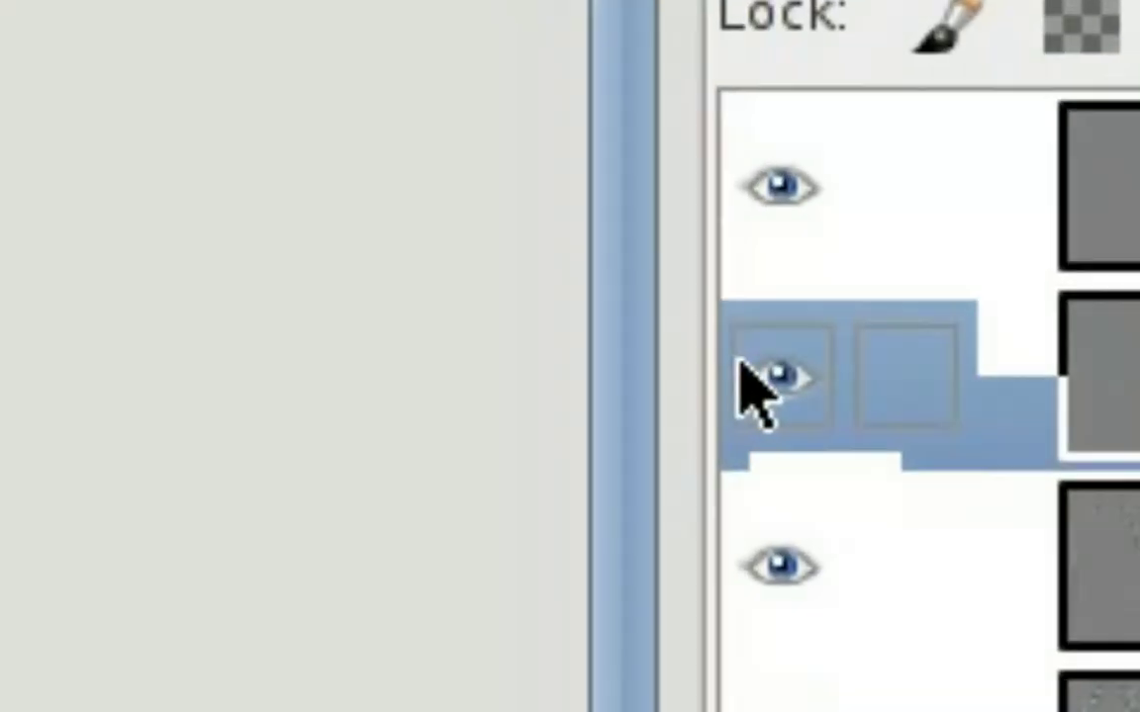
shift+click(993, 204)
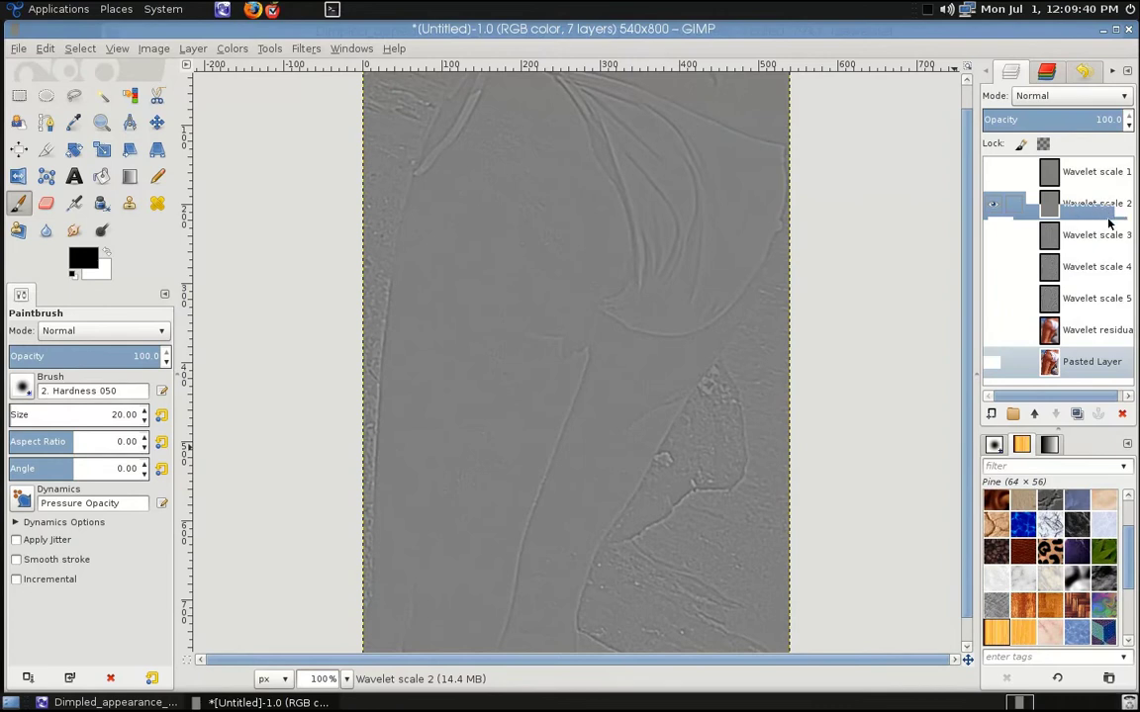
shift+click(993, 234)
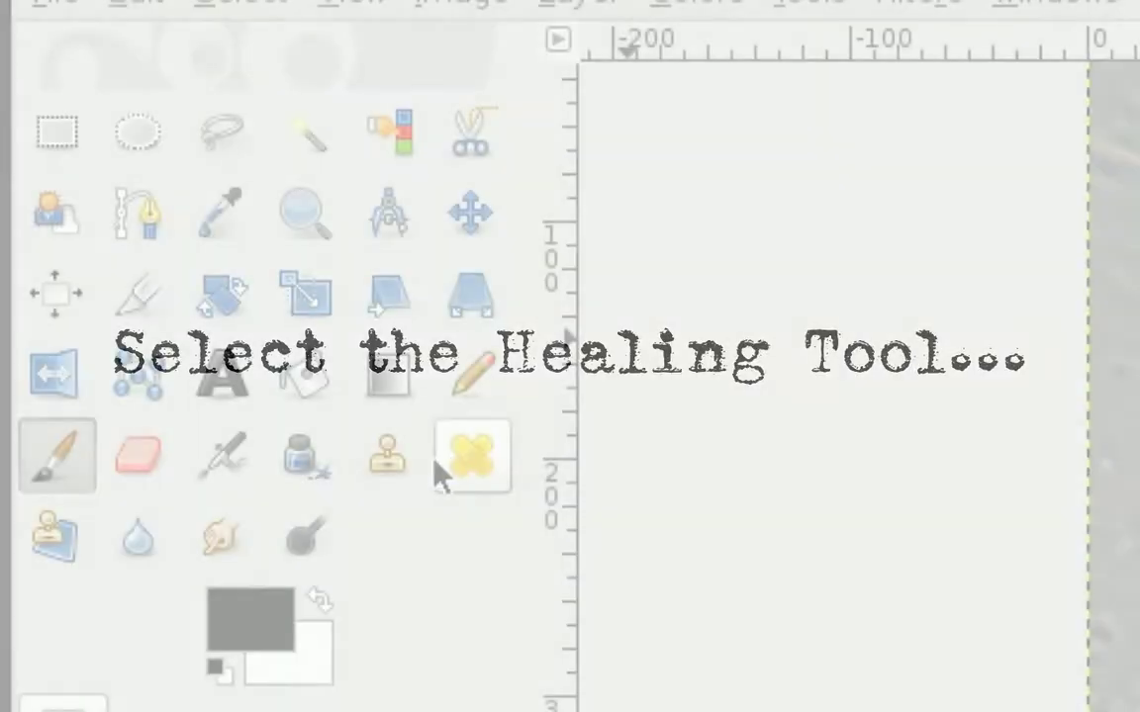
Select the Heal tool with the 2. Hardness 100 brush at size 43.64.
click(476, 465)
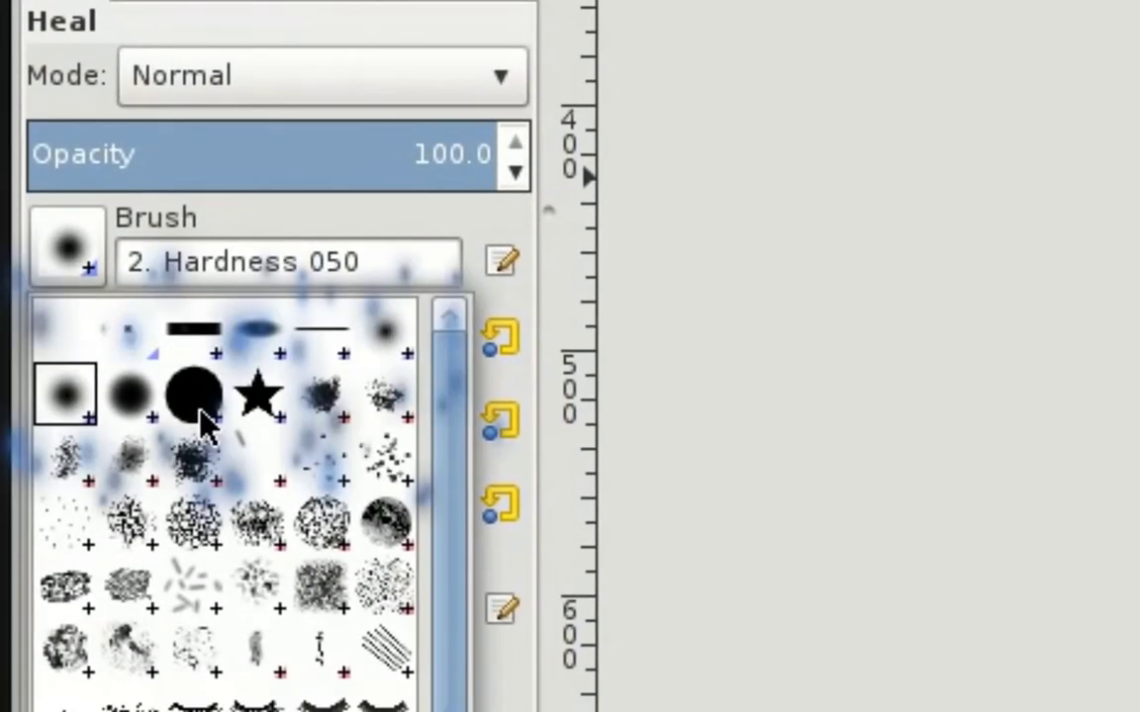
click(203, 420)
click(56, 341)
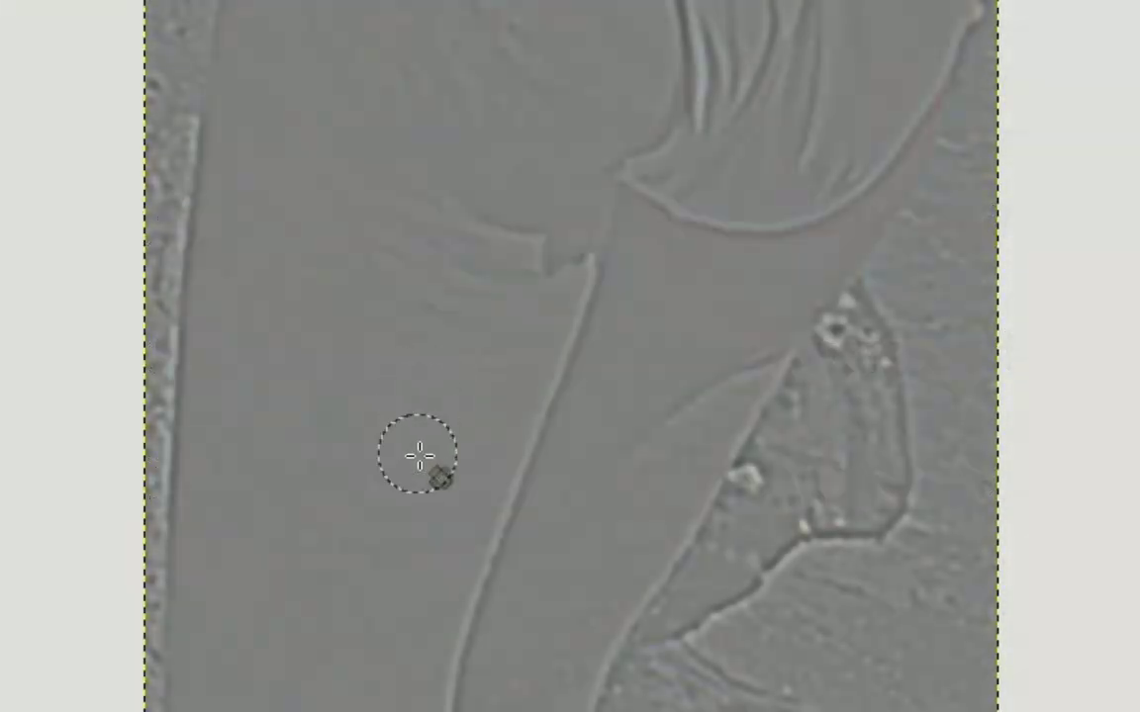
Sample smooth skin on Wavelet scale 3 as the heal source.
shift+click(417, 454)
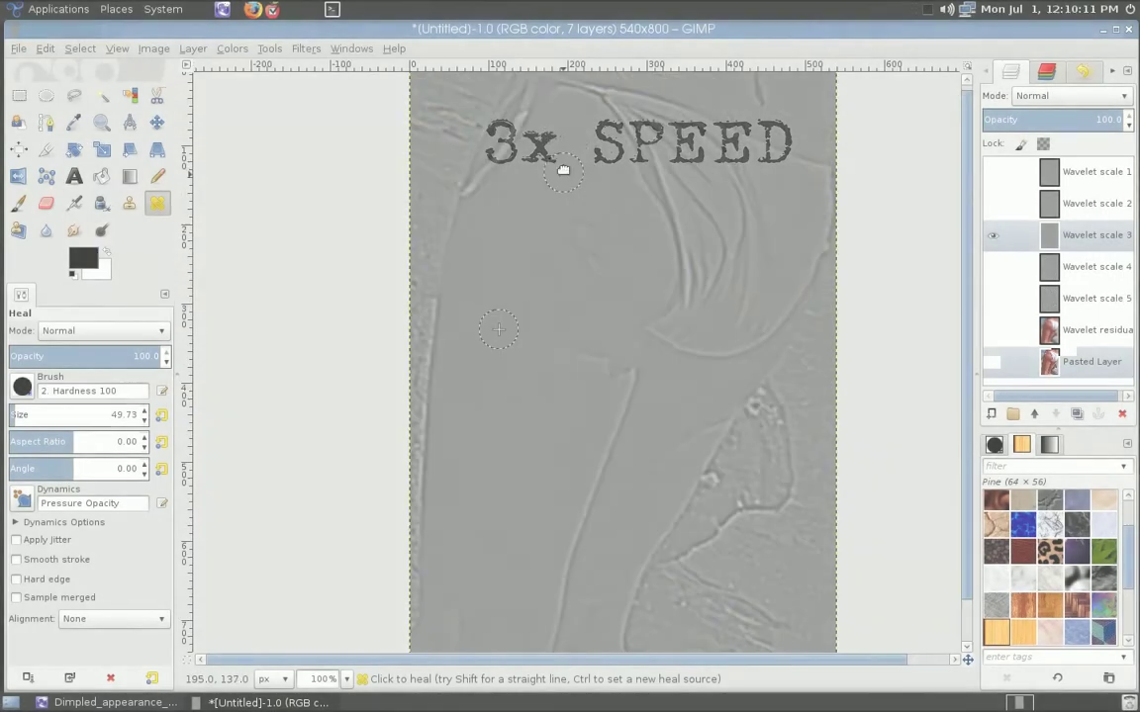
Resample clean skin and keep healing the dimples on Wavelet scale 3.
ctrl+click(578, 435)
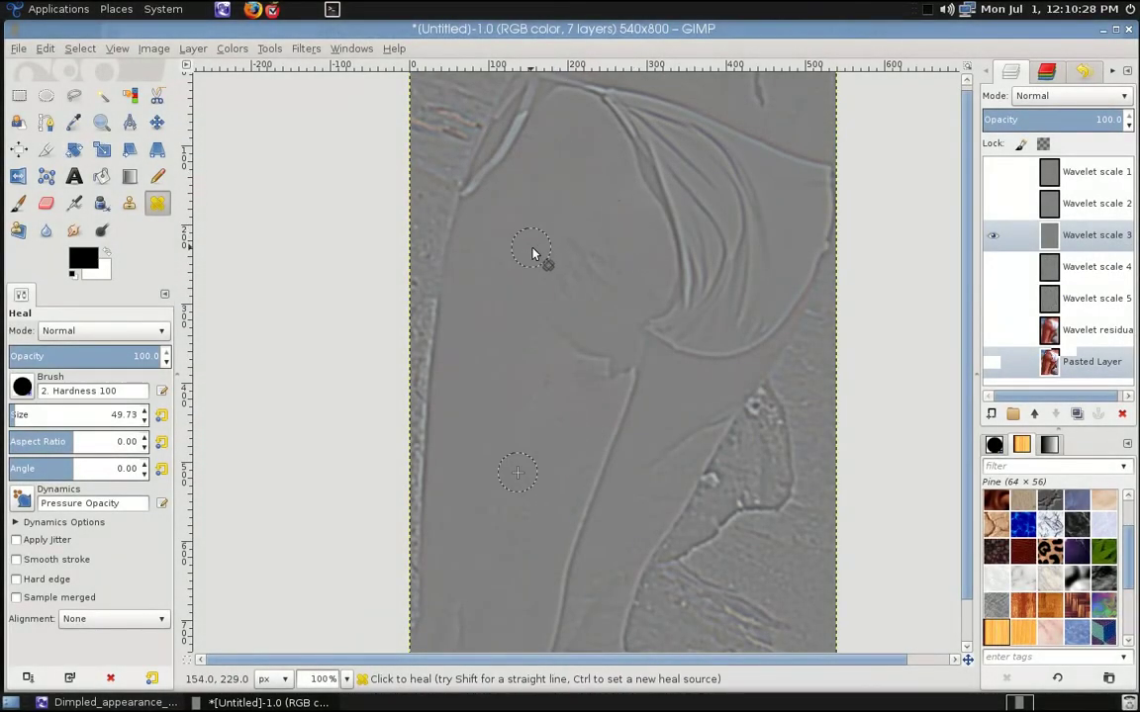
ctrl+click(560, 482)
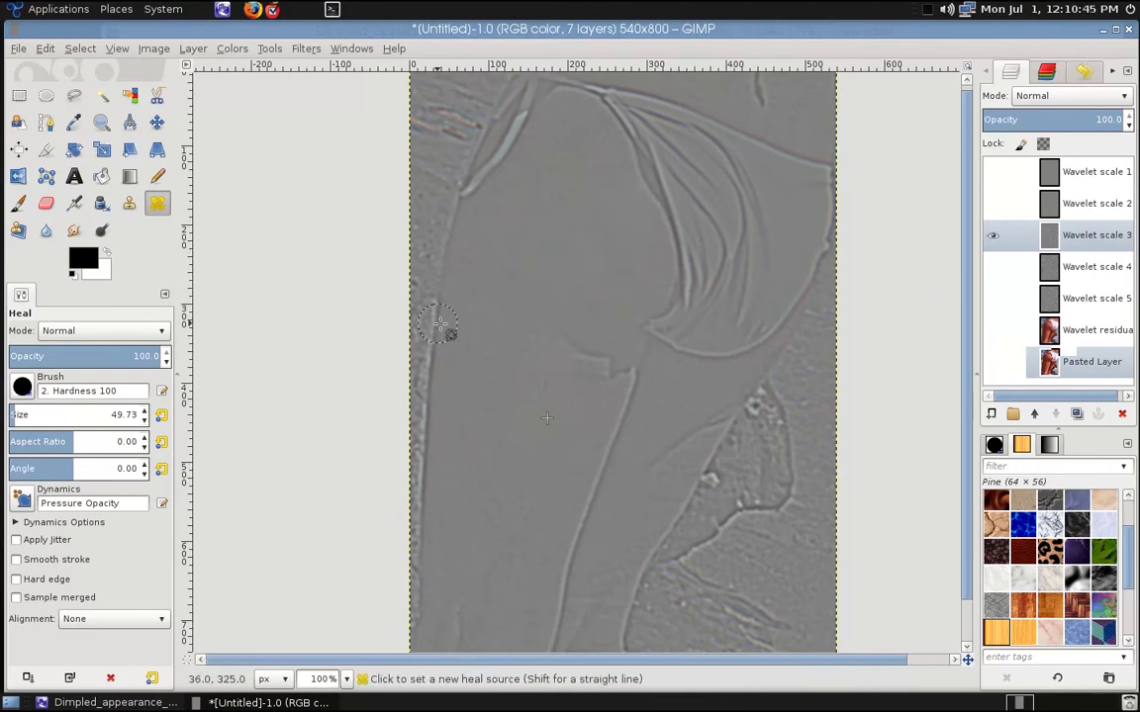
ctrl+scroll(625, 368, up, 2)
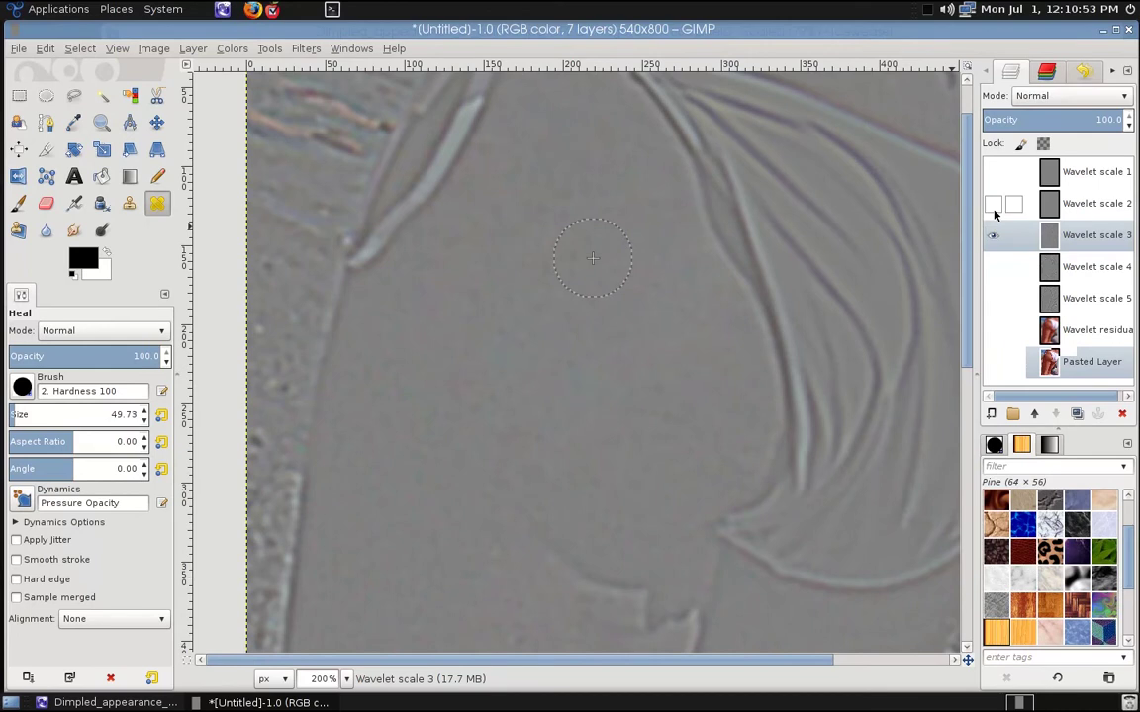
Isolate Wavelet scale 4 and heal its dimpled patches from a clean-skin source.
shift+click(992, 266)
scroll(693, 334, down, 5)
scroll(692, 334, left, 3)
ctrl+click(496, 346)
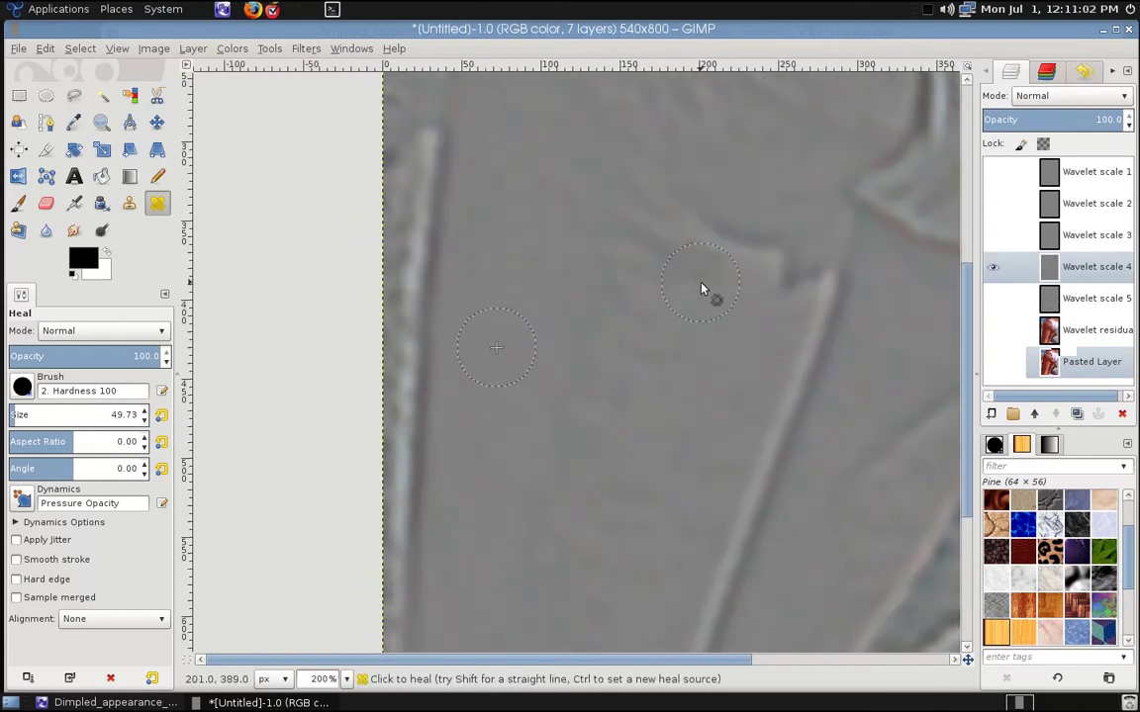
ctrl+click(538, 478)
ctrl+click(702, 409)
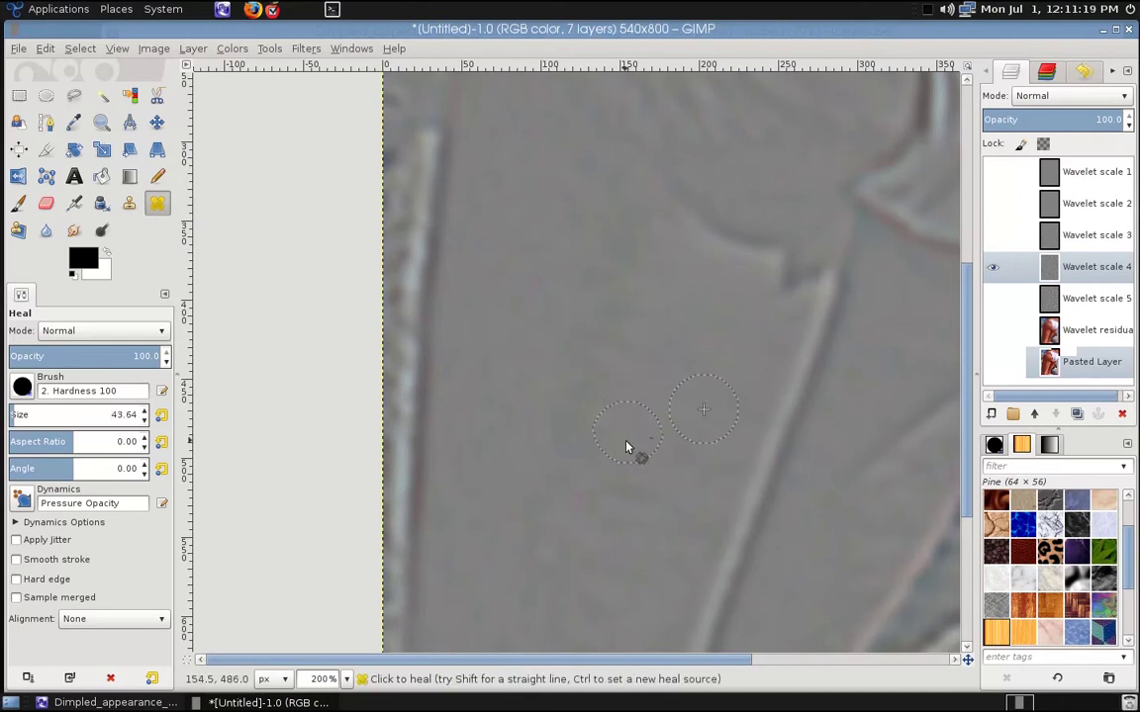
Inspect the healed Wavelet scale 4 and switch to Wavelet scale 5.
scroll(653, 406, up, 2)
scroll(634, 465, up, 2)
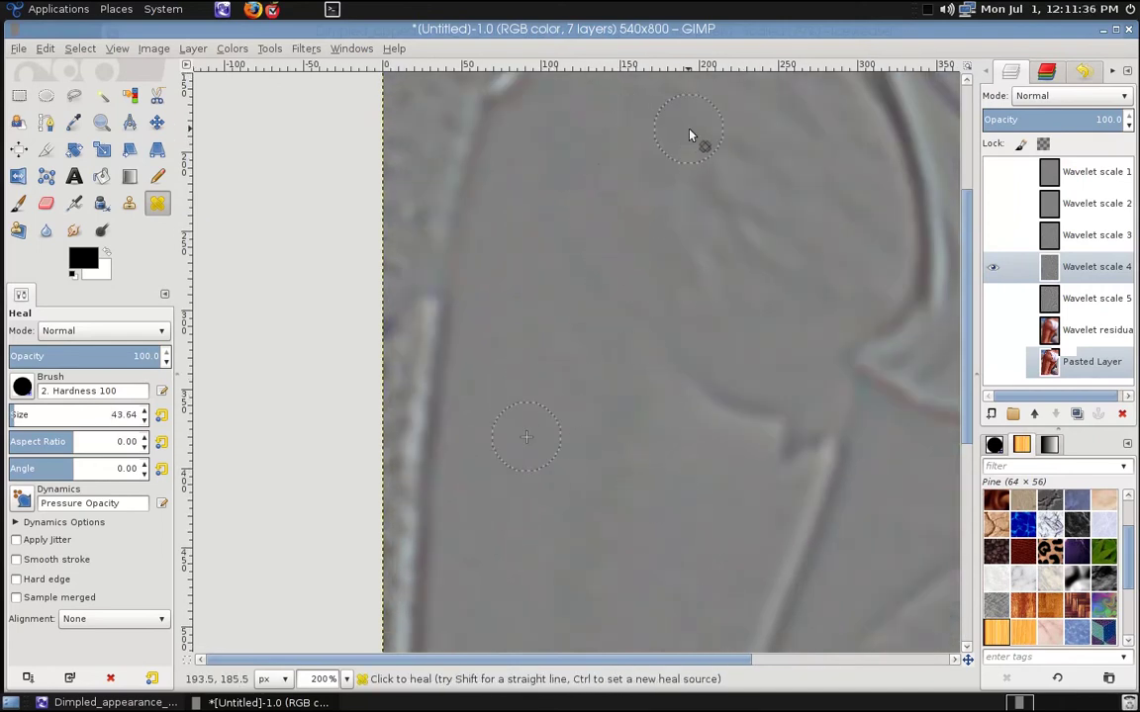
scroll(730, 166, up, 2)
scroll(769, 400, down, 2)
scroll(659, 175, right, 5)
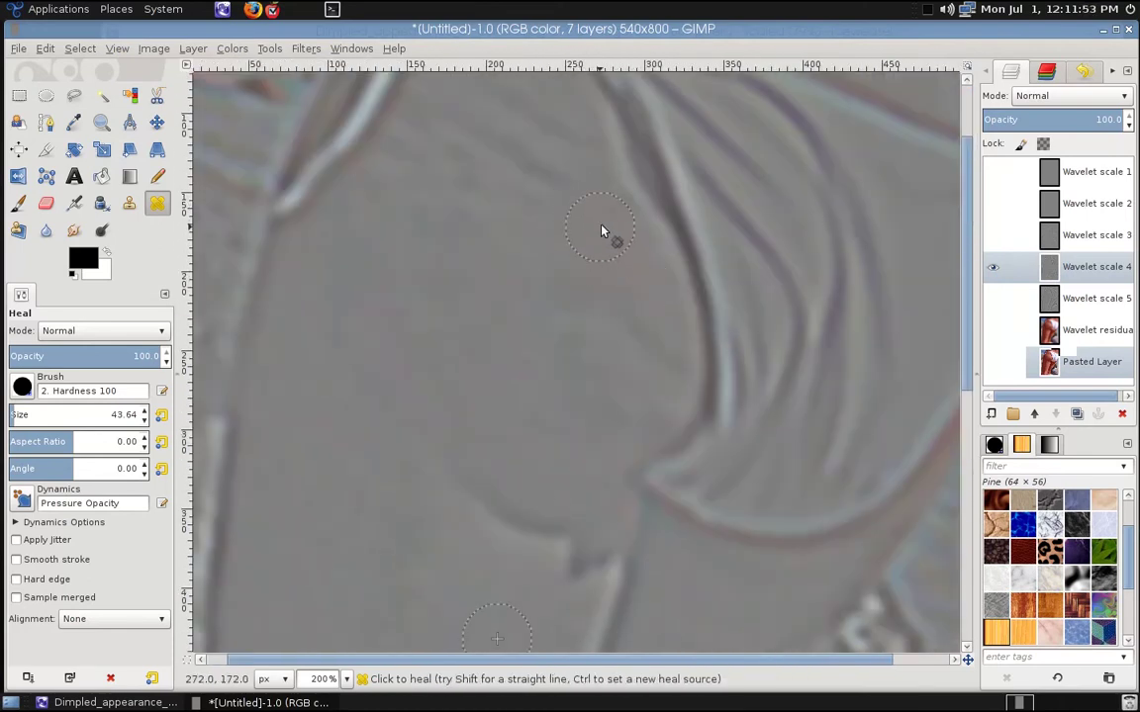
scroll(594, 258, up, 6)
scroll(636, 394, left, 3)
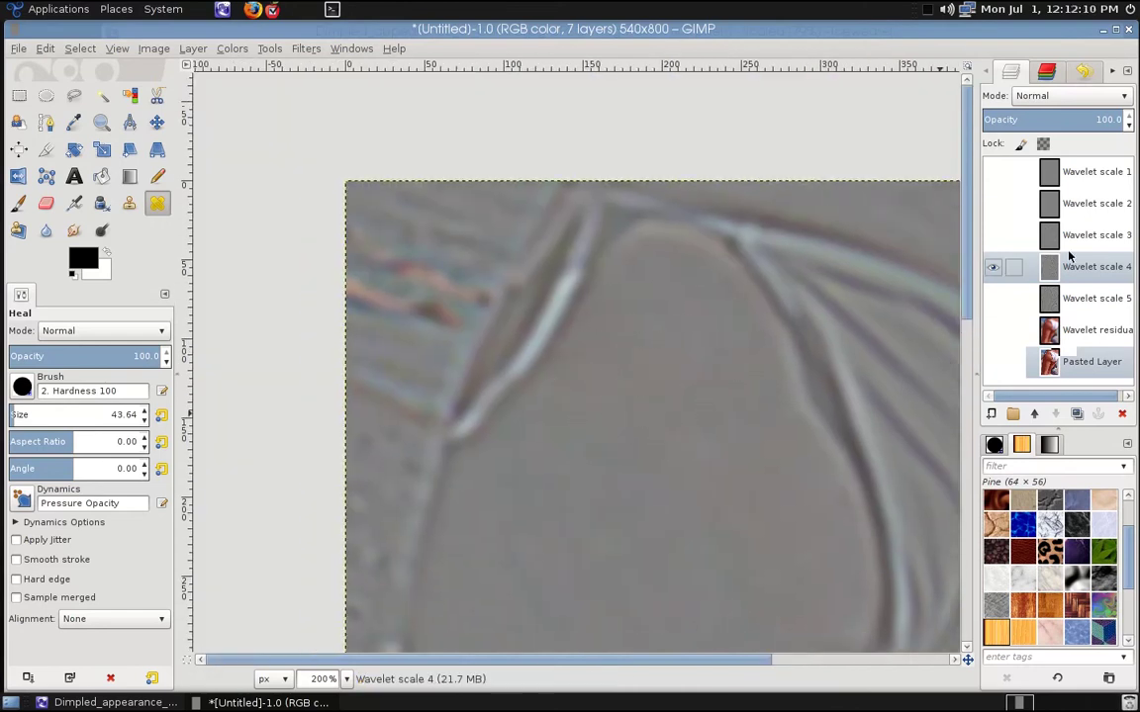
click(997, 297)
Set Wavelet scale 5 to Grain merge mode and view it on its own.
scroll(703, 356, down, 5)
scroll(703, 356, up, 2)
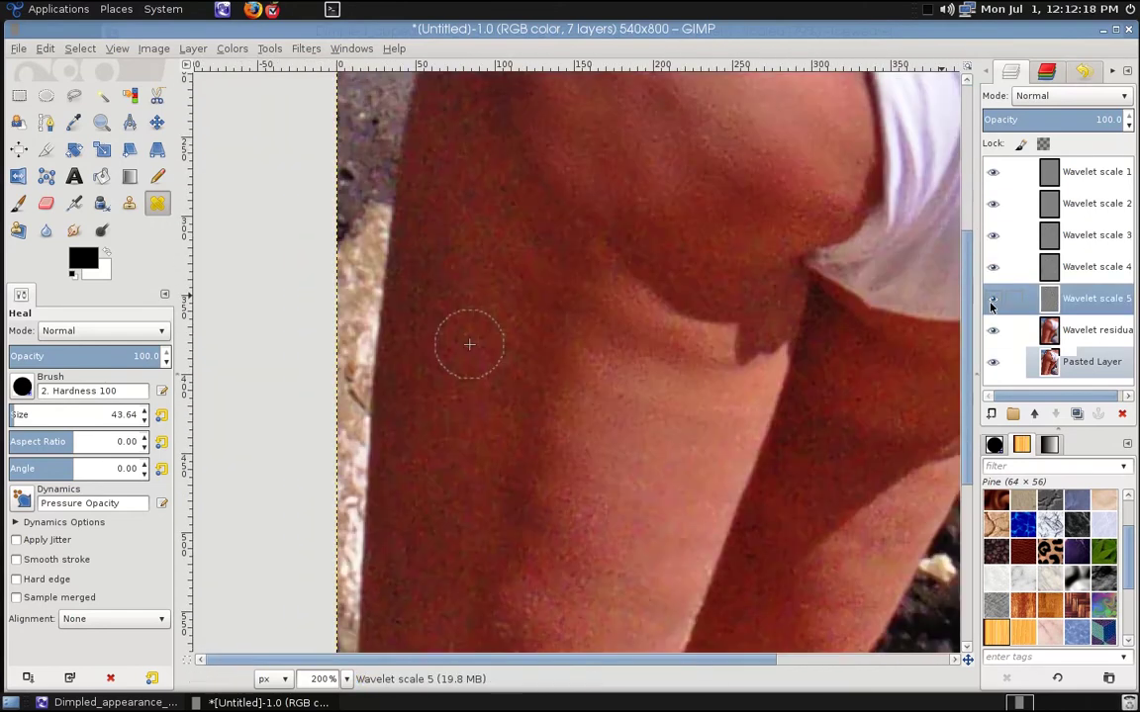
click(993, 329)
click(1094, 298)
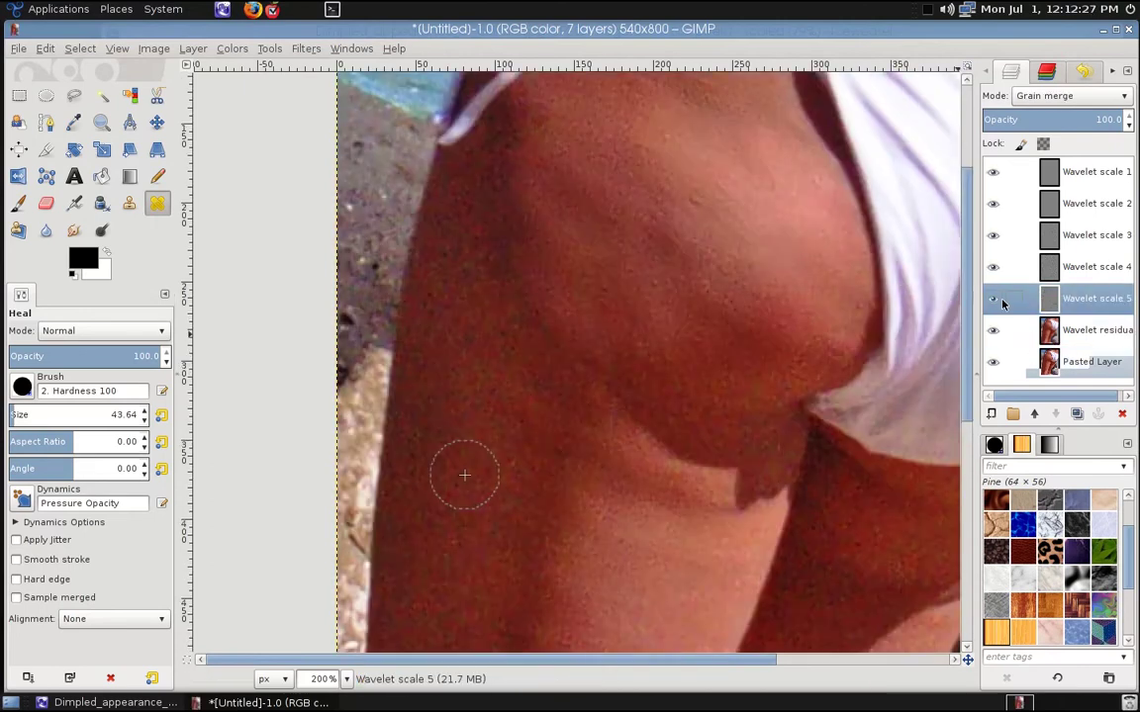
click(994, 330)
Heal blotches on Wavelet scale 5, then make Wavelet scale 2 the retouch layer at 100%.
scroll(740, 161, up, 2)
scroll(740, 161, left, 1)
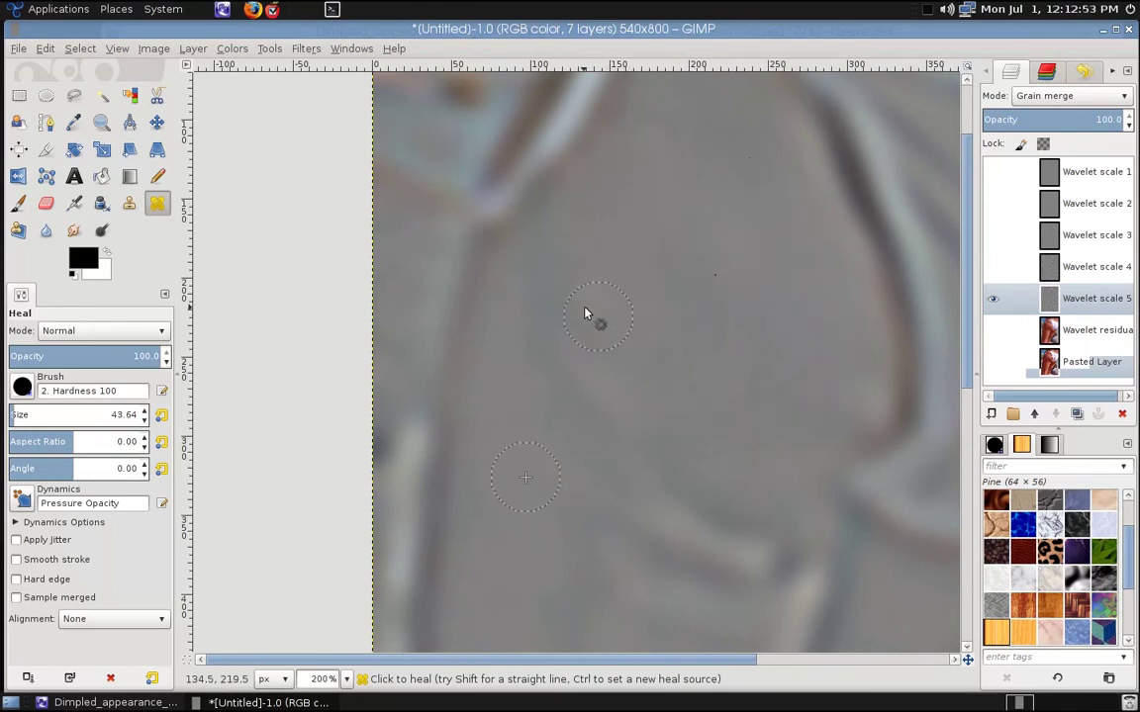
scroll(621, 353, down, 10)
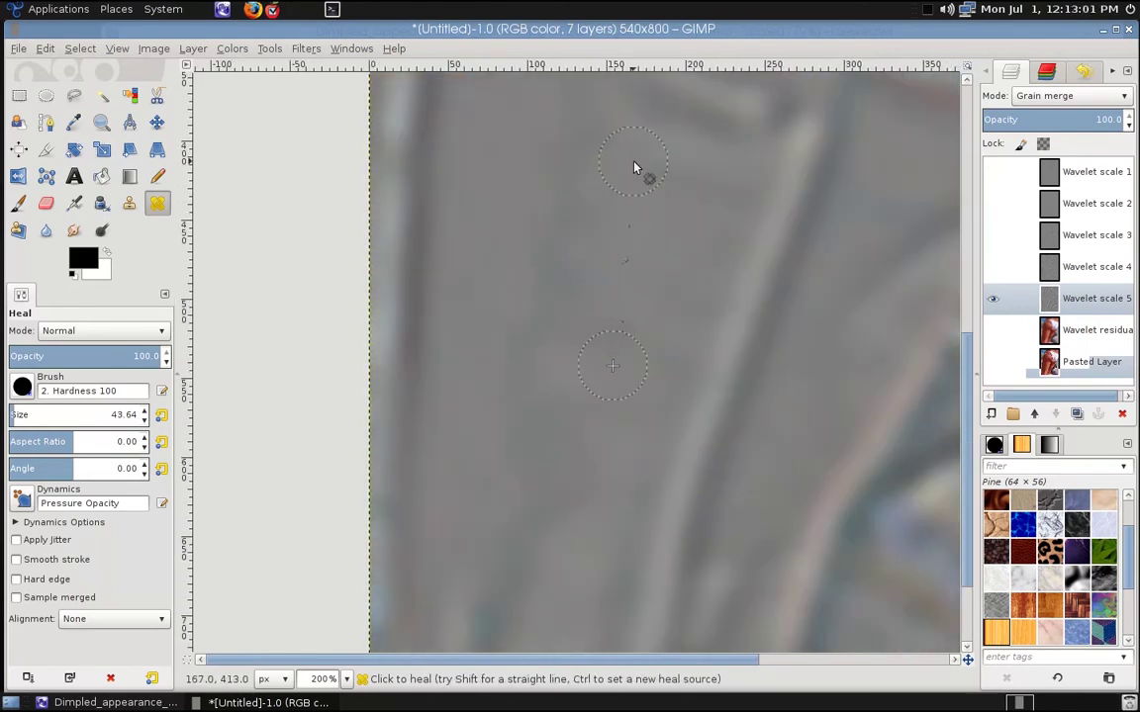
ctrl+click(482, 190)
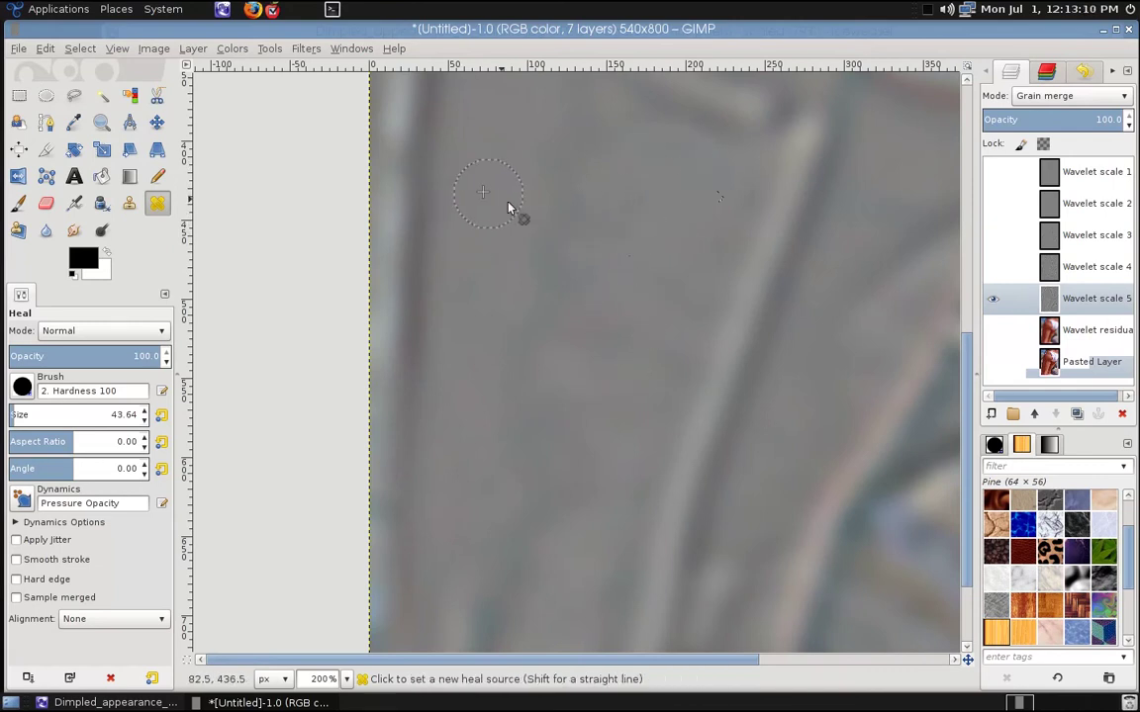
scroll(579, 371, up, 5)
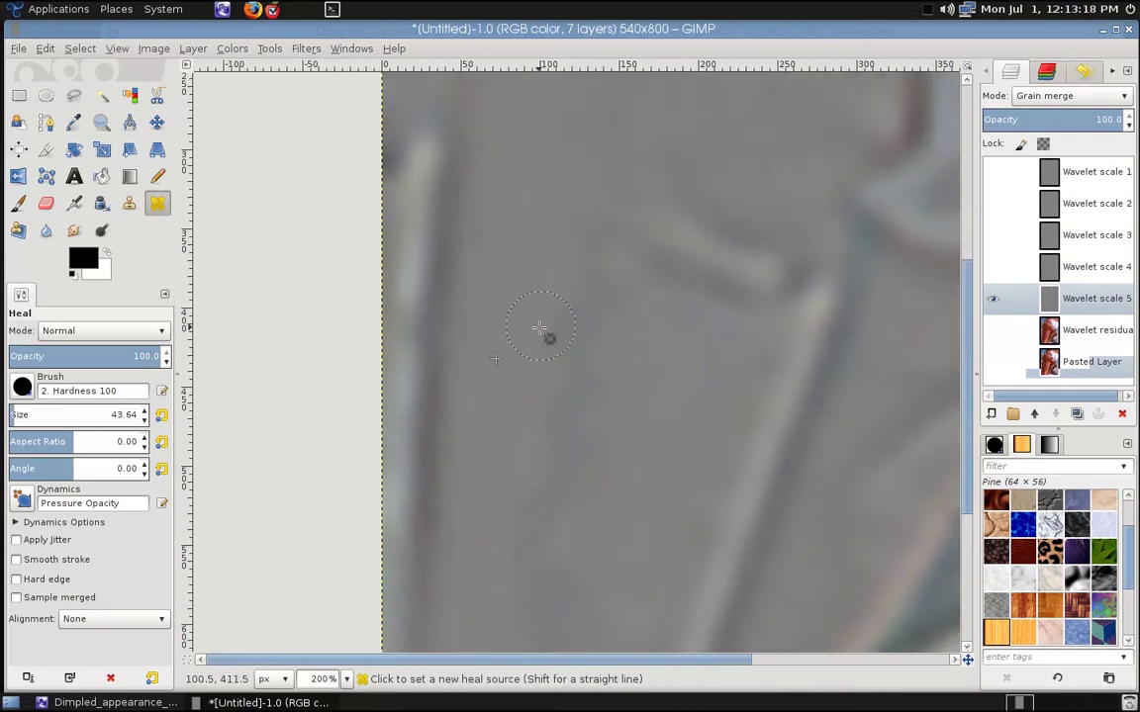
scroll(542, 333, up, 5)
scroll(514, 395, right, 2)
scroll(644, 395, down, 5)
scroll(551, 386, left, 2)
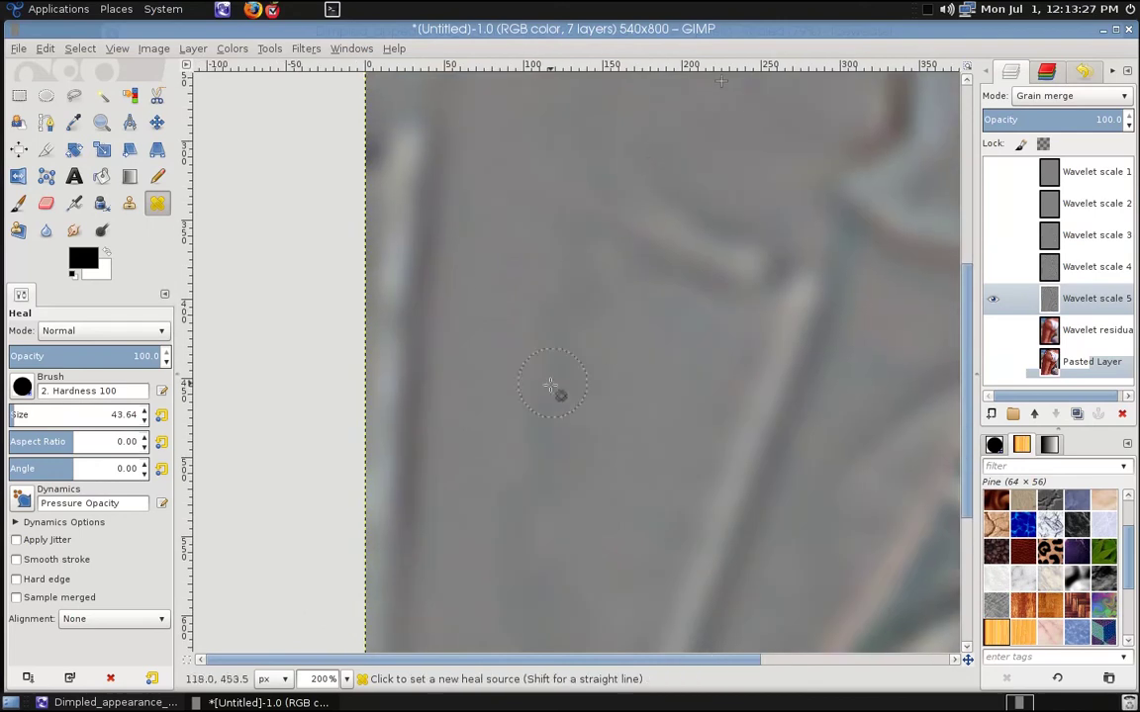
scroll(564, 346, left, 1)
scroll(594, 247, right, 1)
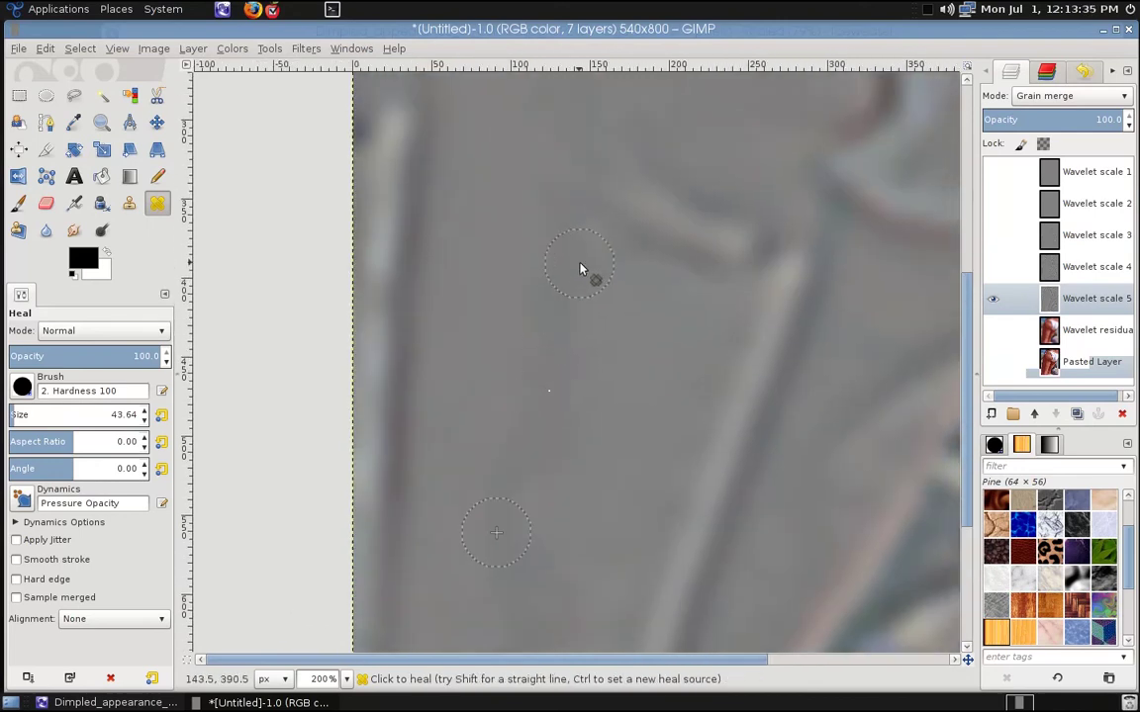
key(1)
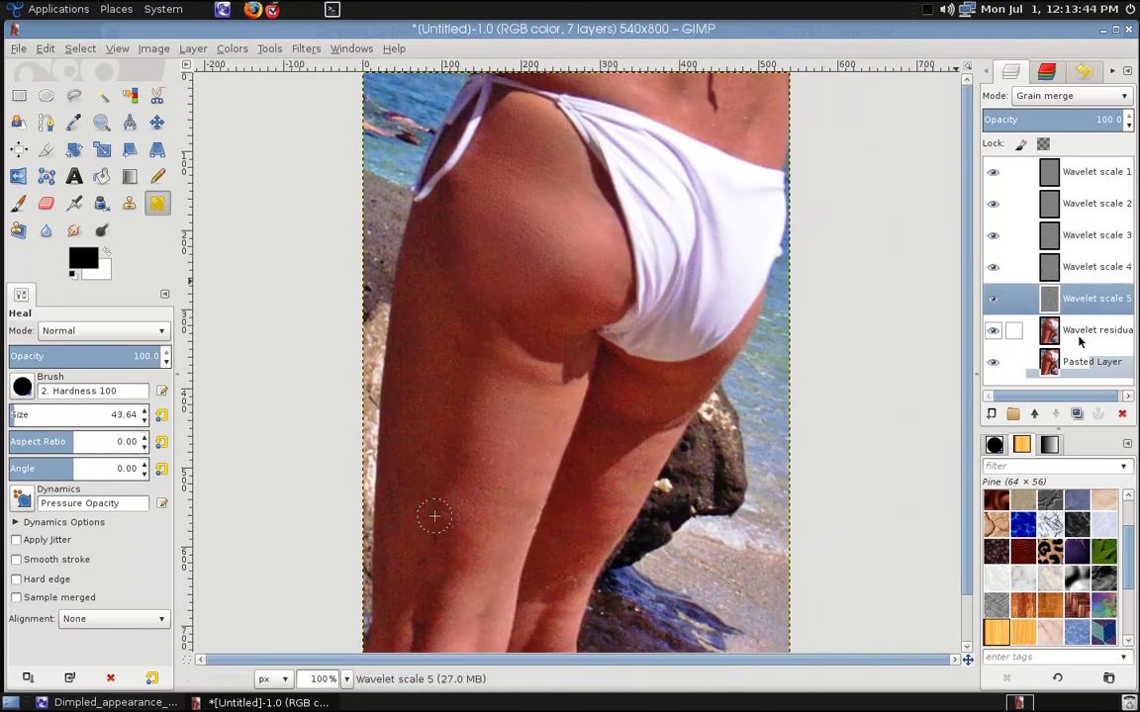
click(993, 206)
Heal skin blemishes on Wavelet scale 2 at 200% zoom.
key(2)
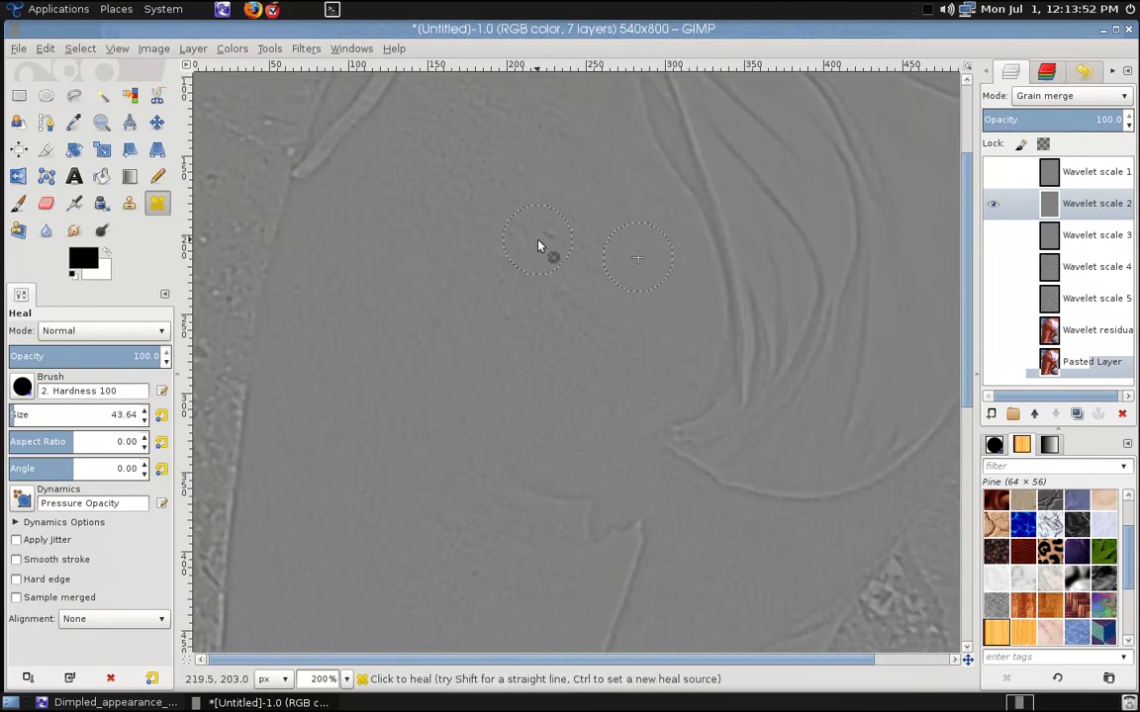
scroll(554, 292, up, 2)
scroll(534, 263, up, 3)
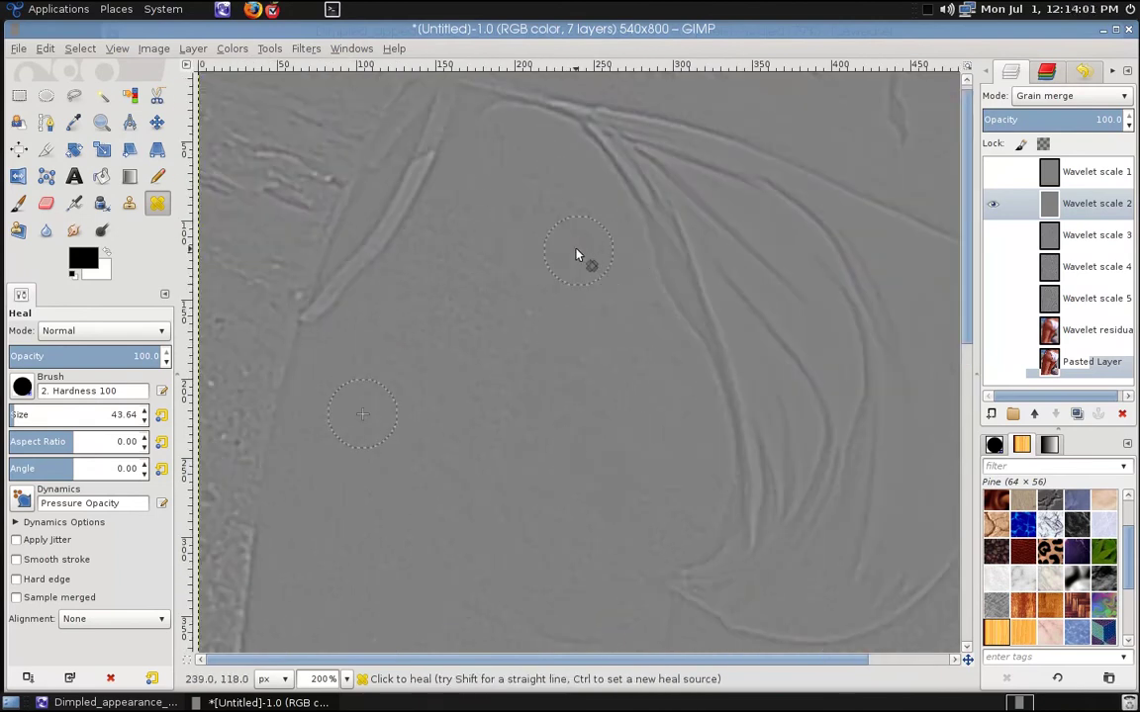
scroll(509, 425, down, 5)
scroll(534, 421, left, 2)
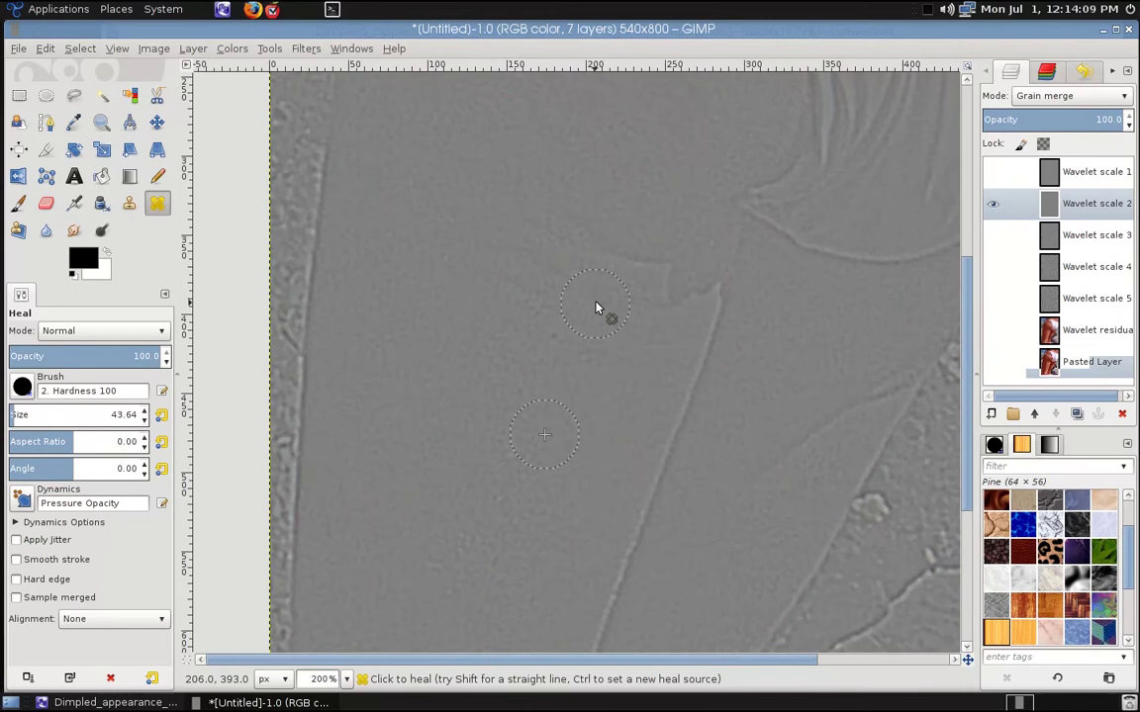
Isolate Wavelet scale 3 and shrink the heal brush to 25.37.
shift+click(993, 203)
scroll(593, 346, right, 2)
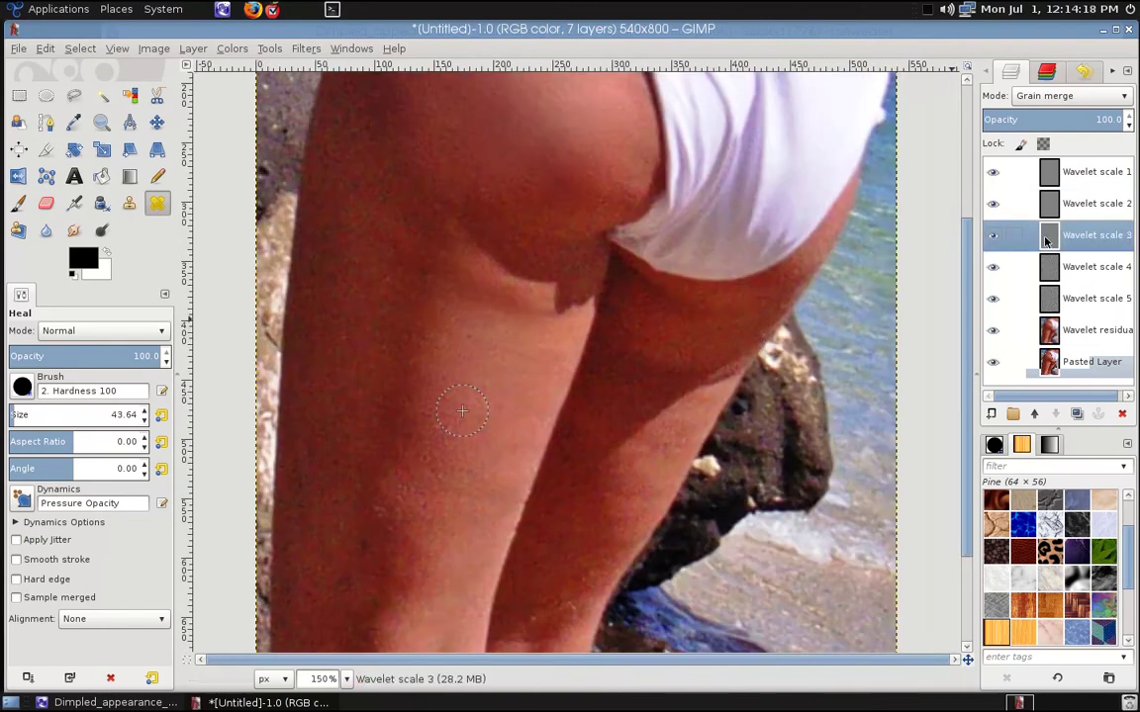
shift+click(993, 234)
click(1096, 235)
click(16, 414)
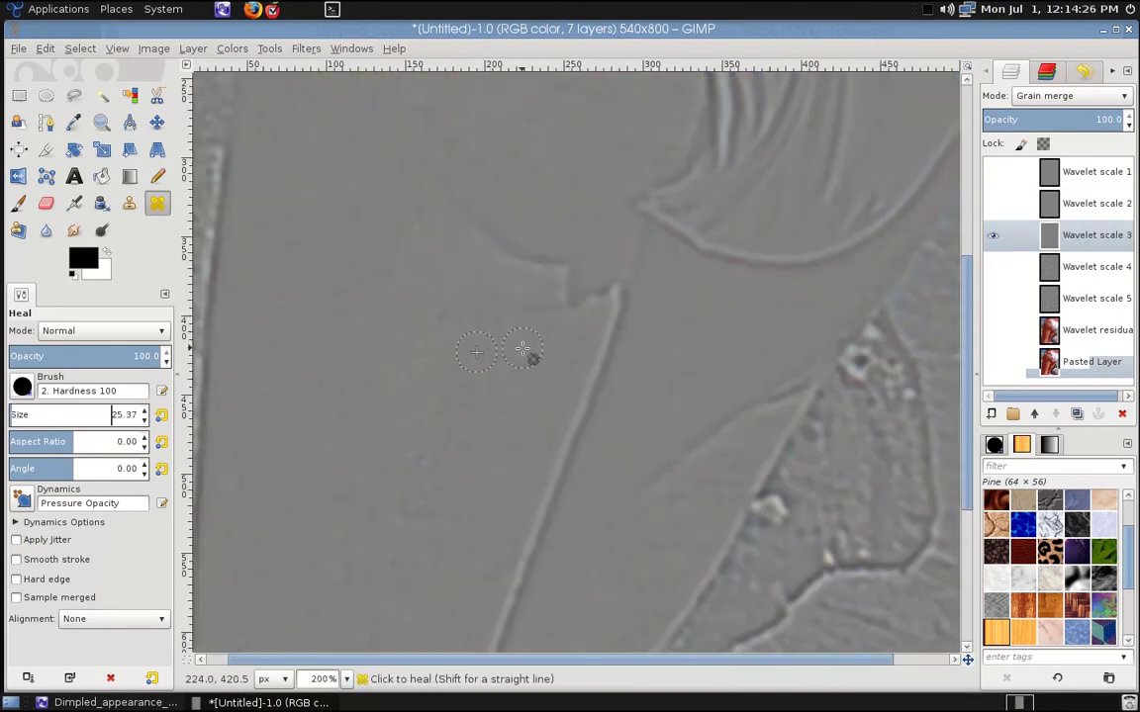
Retouch Wavelet scales 4 and 5, restore all layers, and activate Pasted Layer.
shift+click(993, 234)
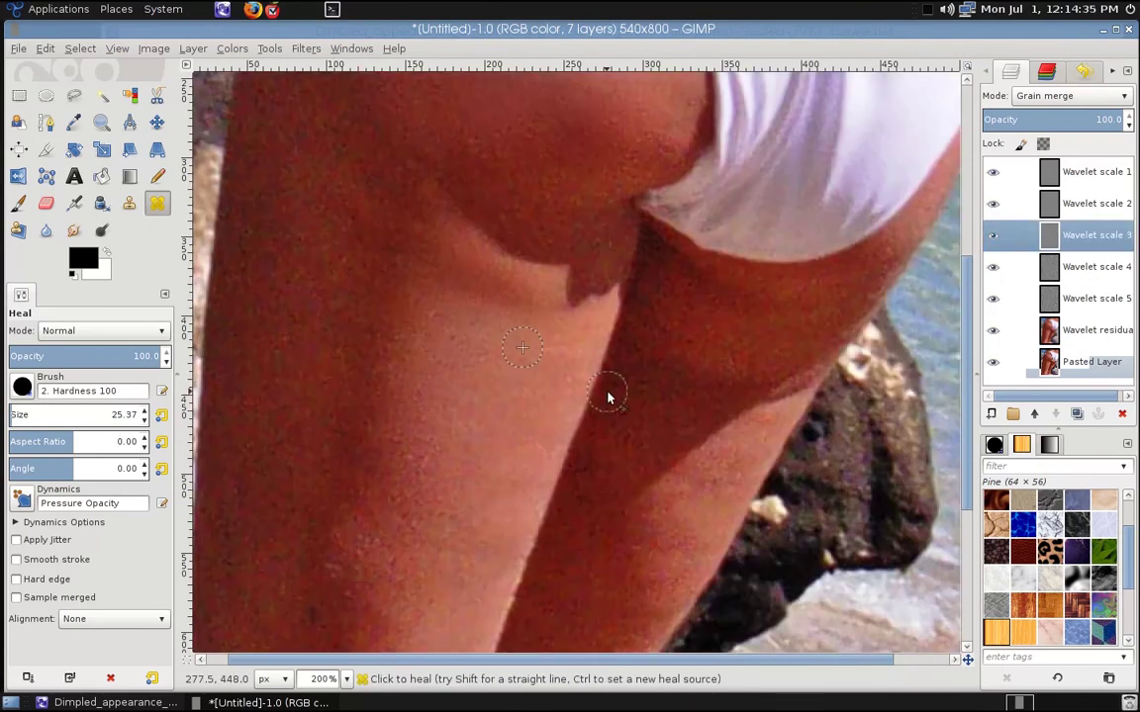
shift+click(992, 266)
click(1097, 266)
shift+click(992, 298)
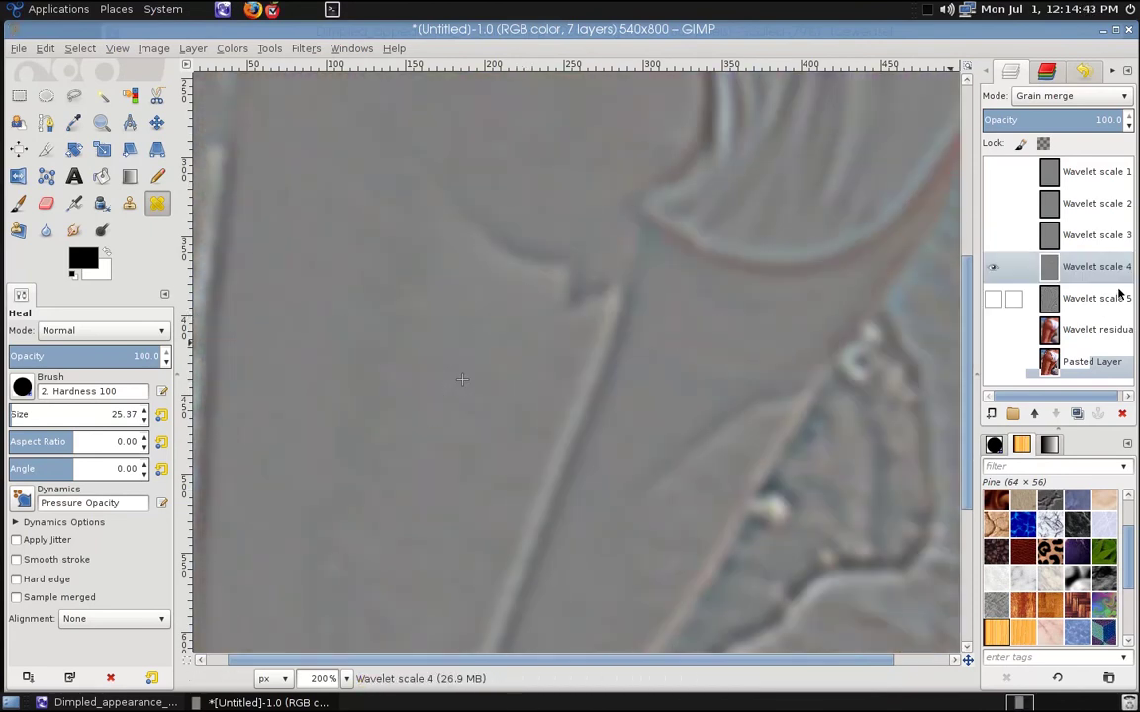
click(1097, 297)
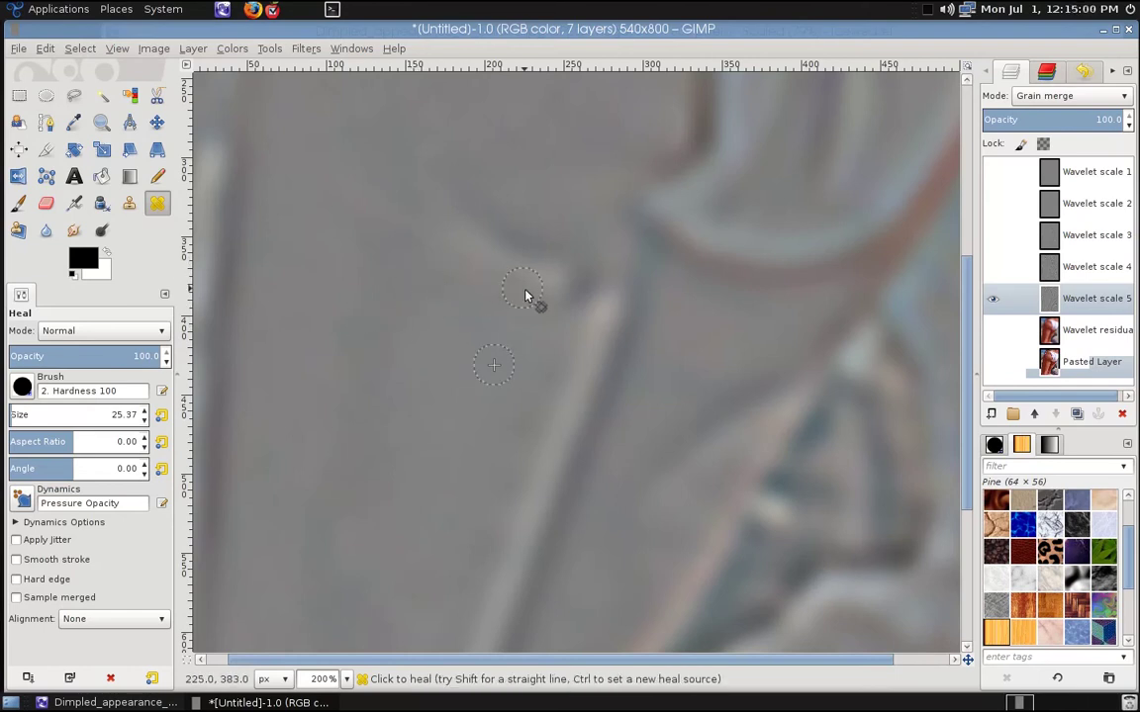
shift+click(993, 298)
ctrl+scroll(656, 318, down, 3)
click(1075, 365)
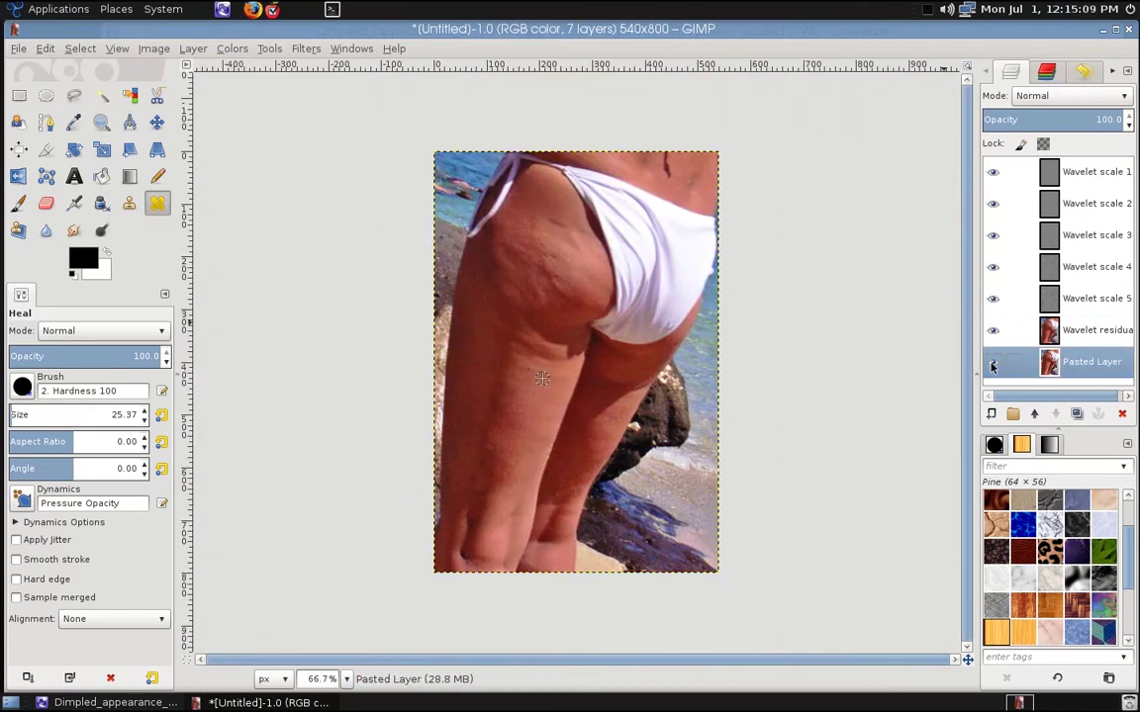
Compare the original dimpled Pasted Layer against the smoothed result, zoom out, and minimise GIMP.
ctrl+scroll(549, 382, up, 3)
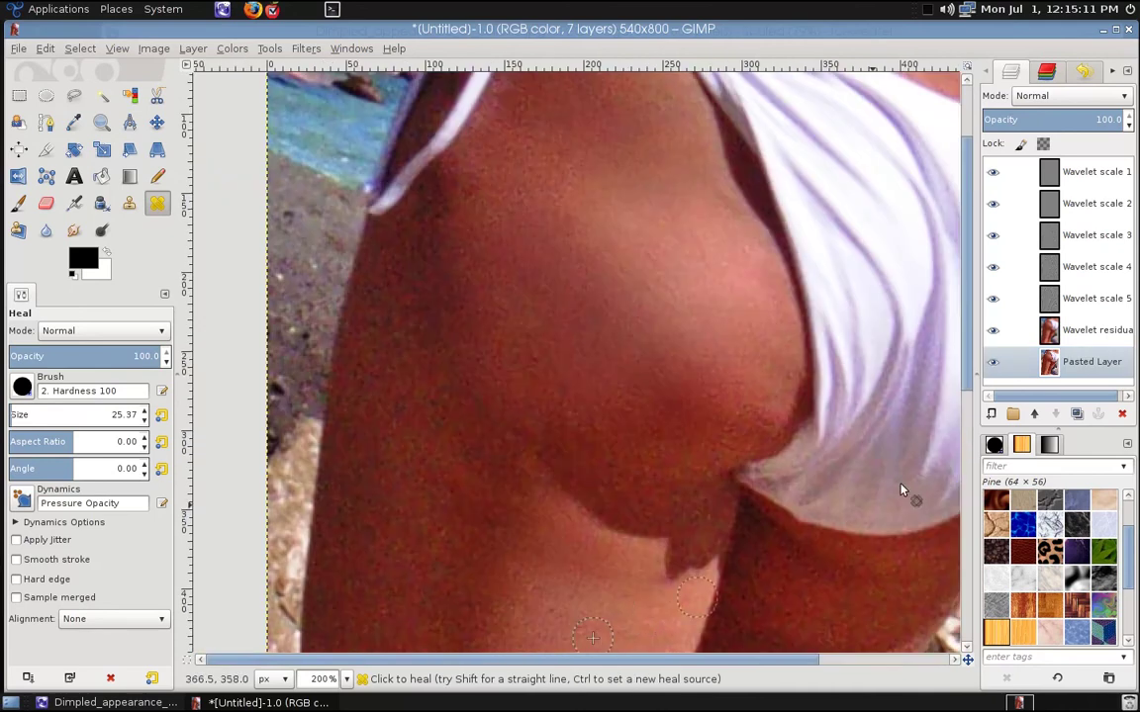
shift+click(992, 364)
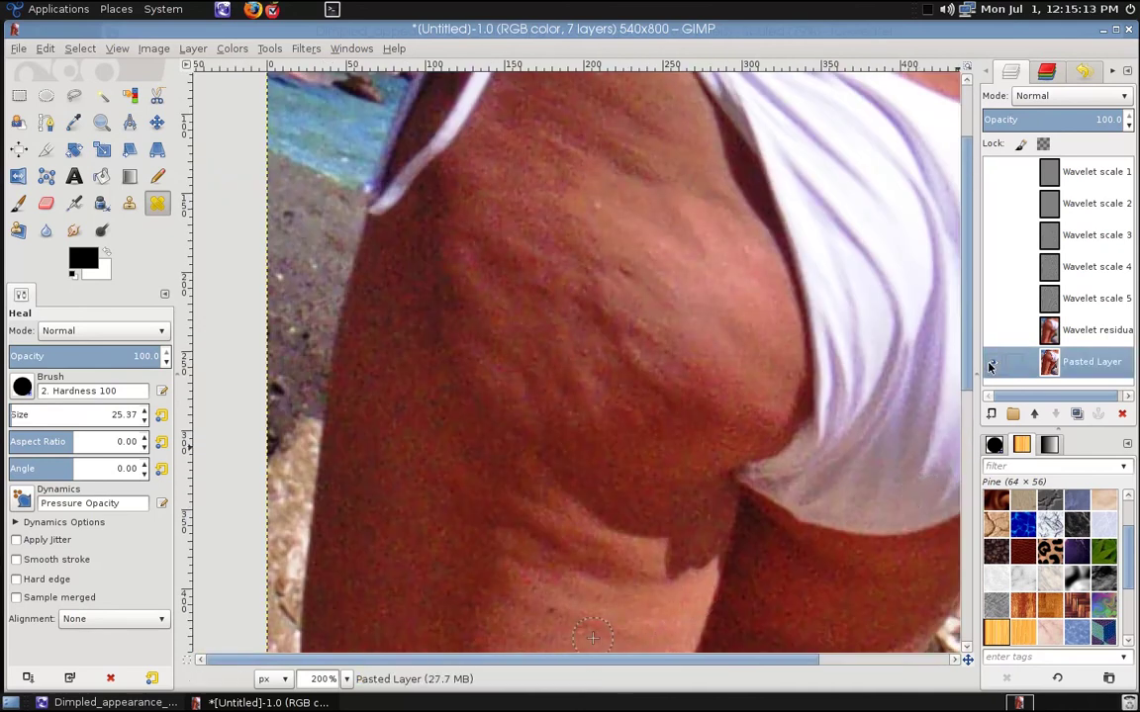
shift+click(992, 365)
key(minus)
key(minus)
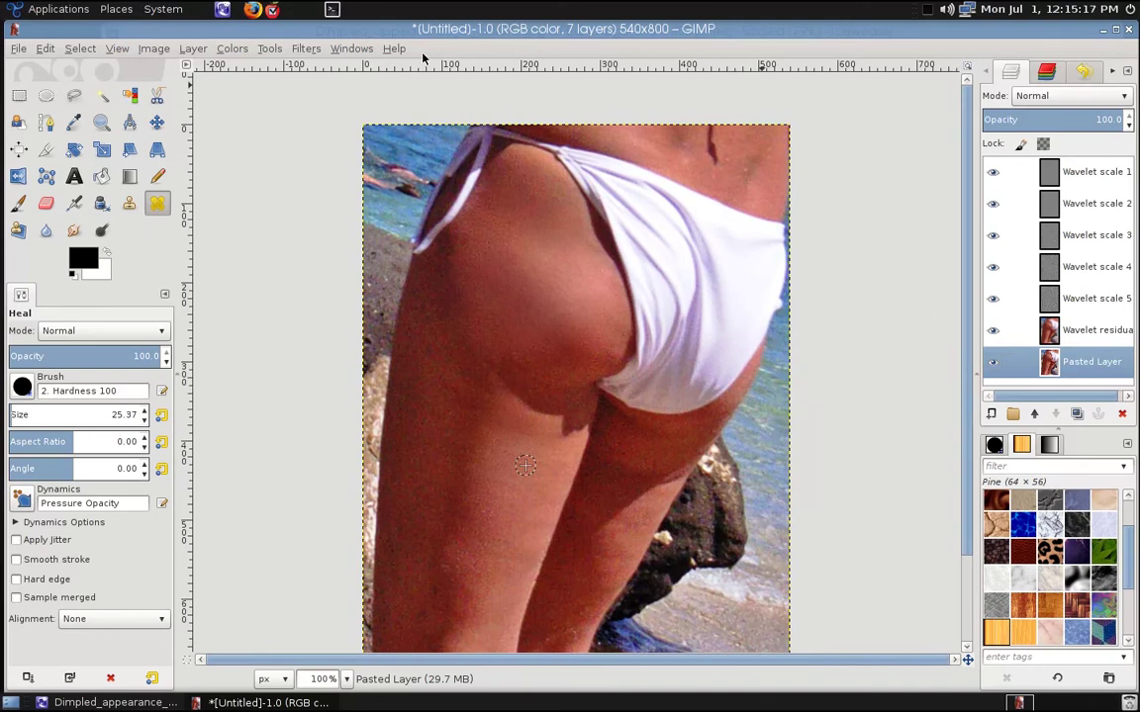
click(1102, 30)
Minimise the browser and rotate to the neighbouring workspace with Ctrl+Alt+Right.
click(1078, 37)
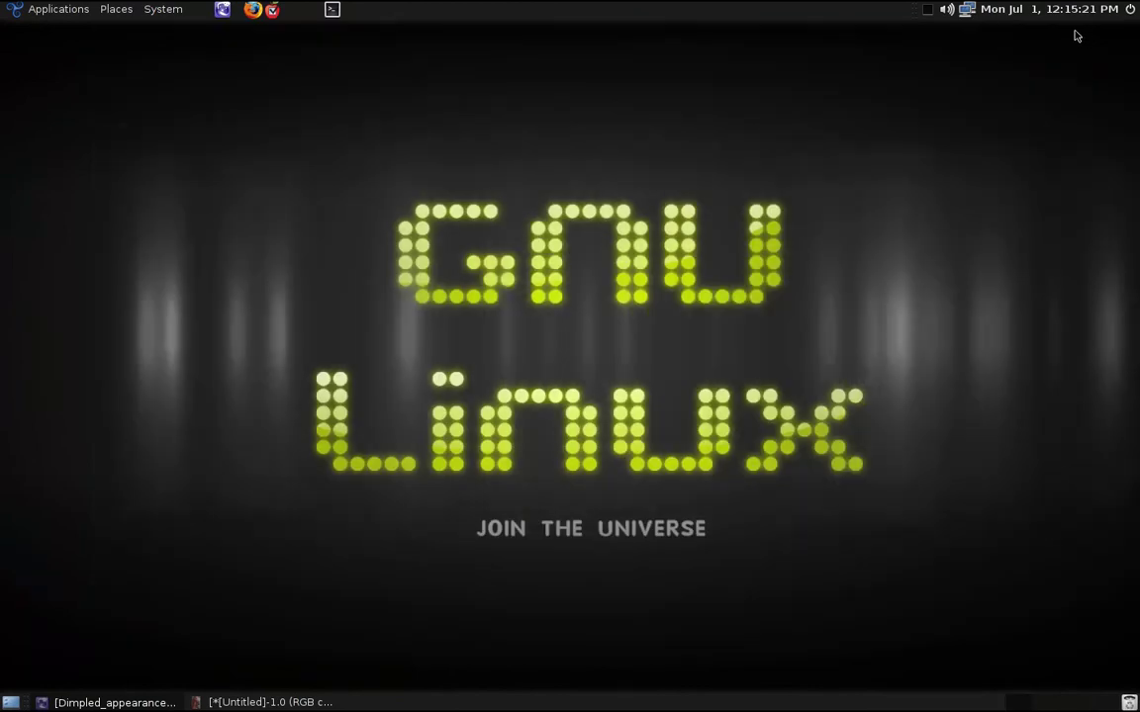
key(ctrl+alt+Right)
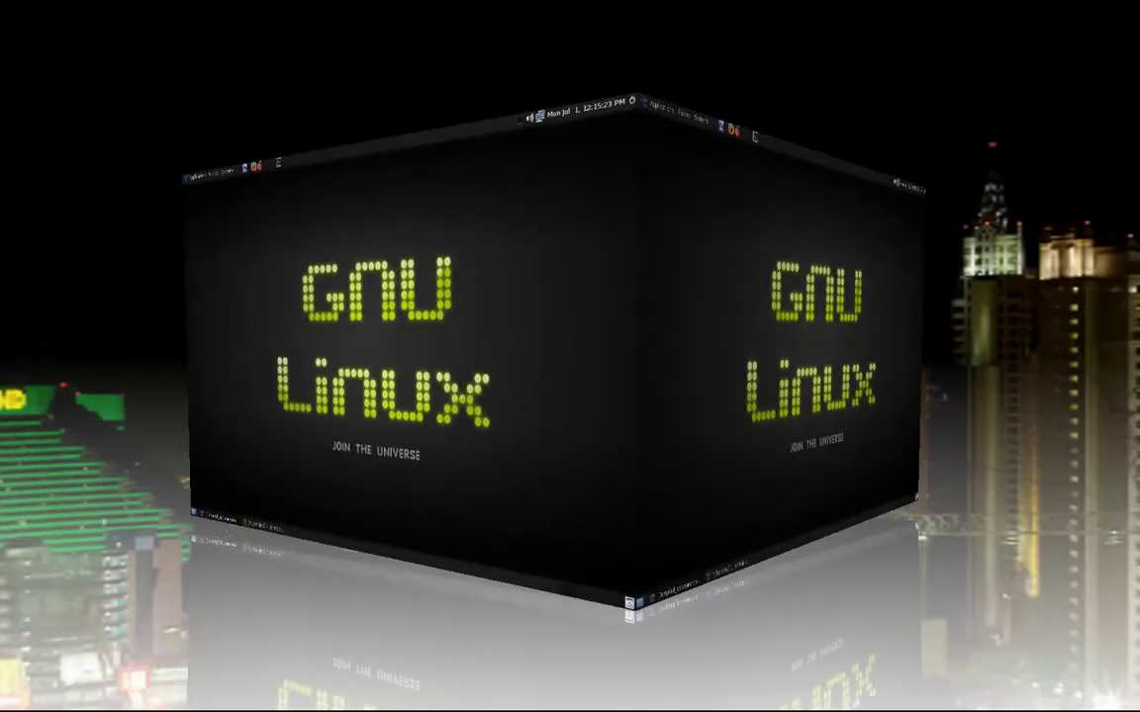